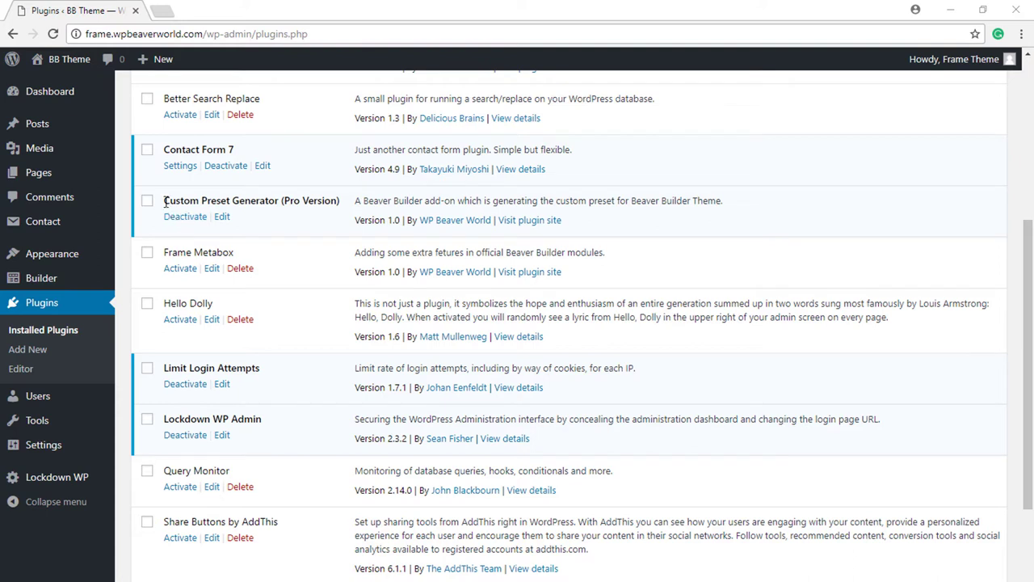
left_click_drag(164, 202, 280, 206)
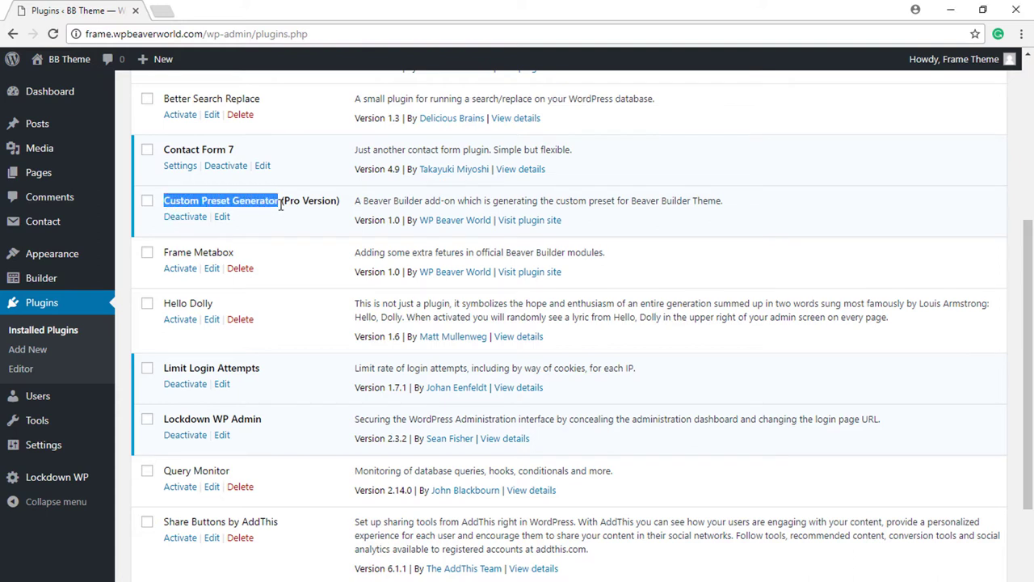
left_click(237, 194)
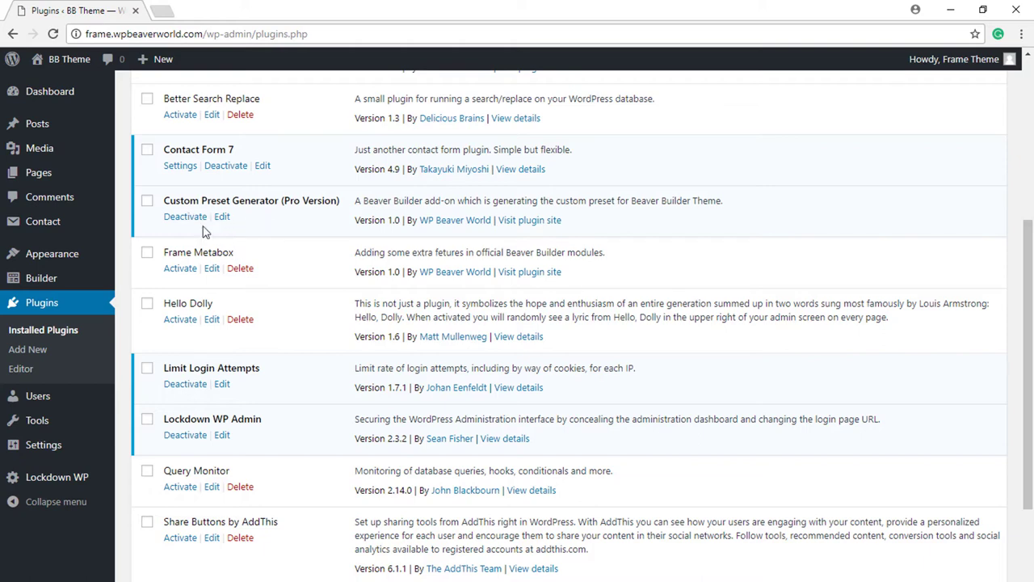
- Open the theme Customizer's Presets section and look through the available presets, keeping Default selected
mouse_move(81, 254)
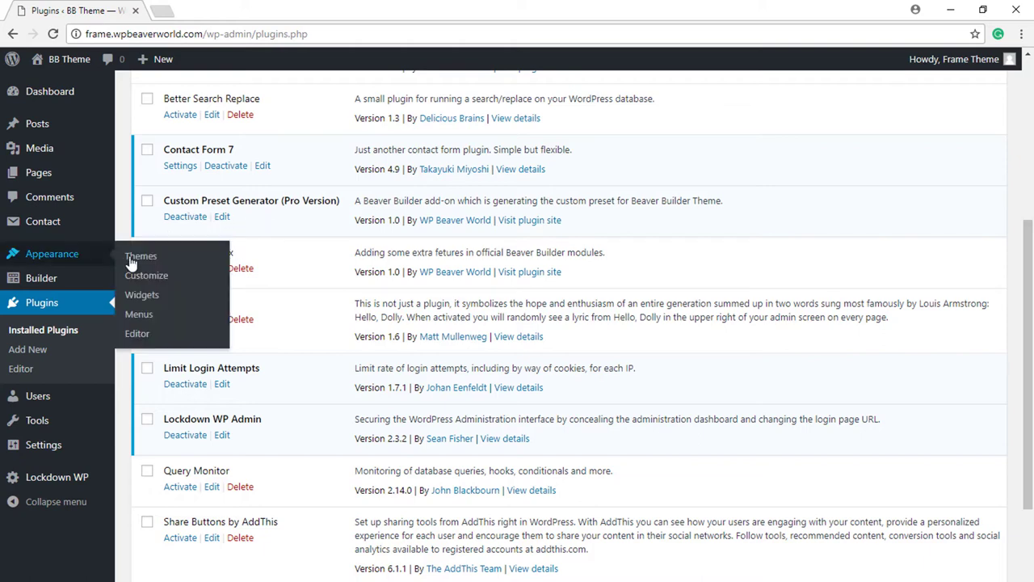
left_click(144, 276)
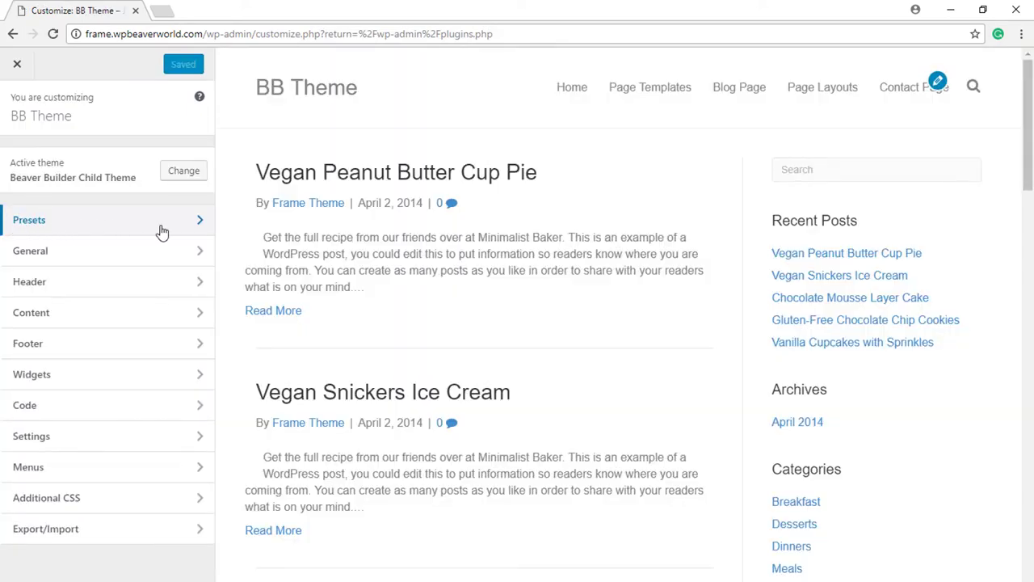
left_click(161, 231)
left_click(134, 174)
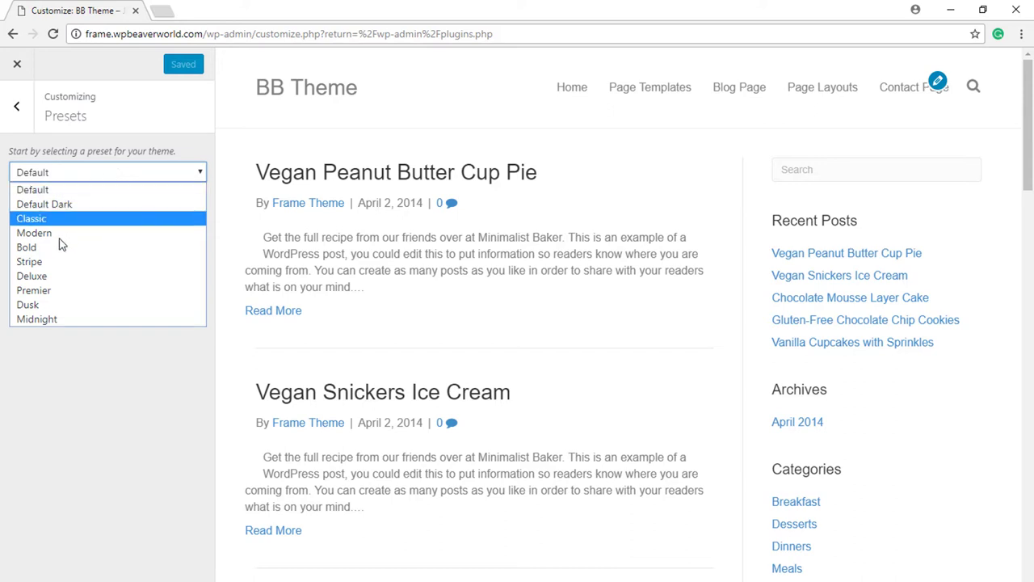
left_click(77, 190)
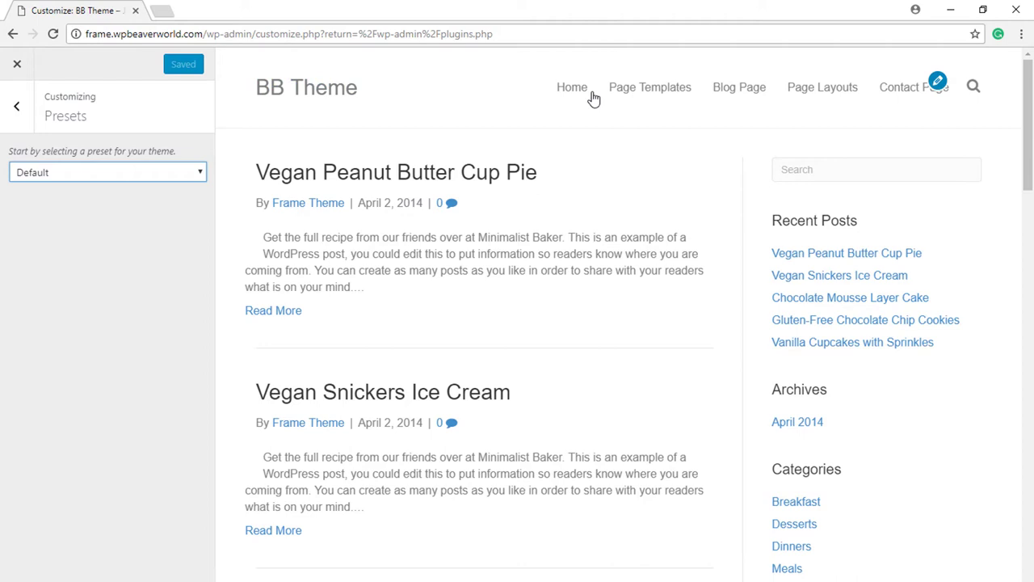
- Preview the Default Dark, Bold and Dusk presets on the site, and leave the Customizer without saving
left_click(91, 174)
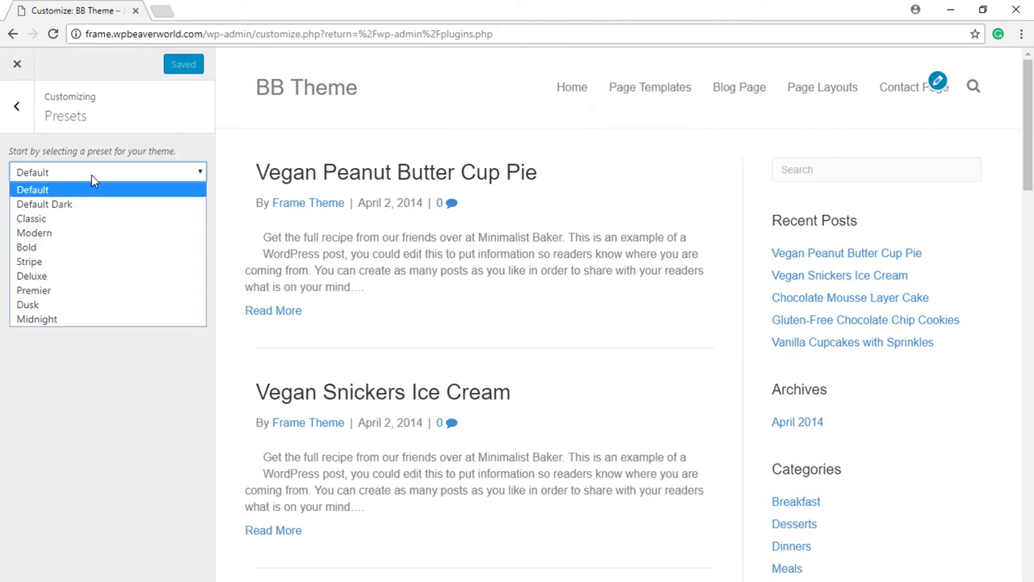
left_click(45, 204)
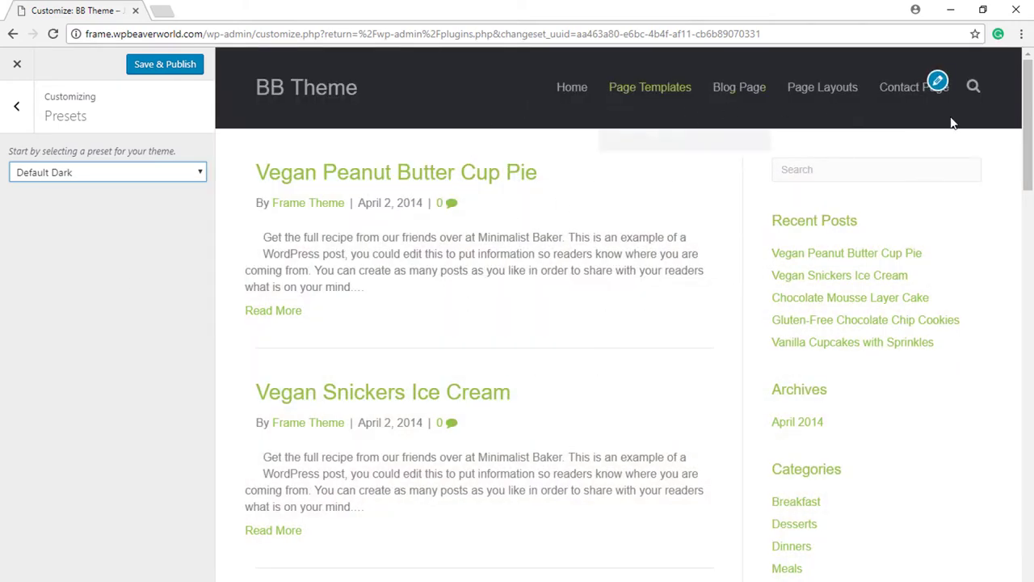
mouse_move(1029, 128)
left_mouse_down()
mouse_move(1029, 396)
mouse_move(1028, 125)
left_mouse_up()
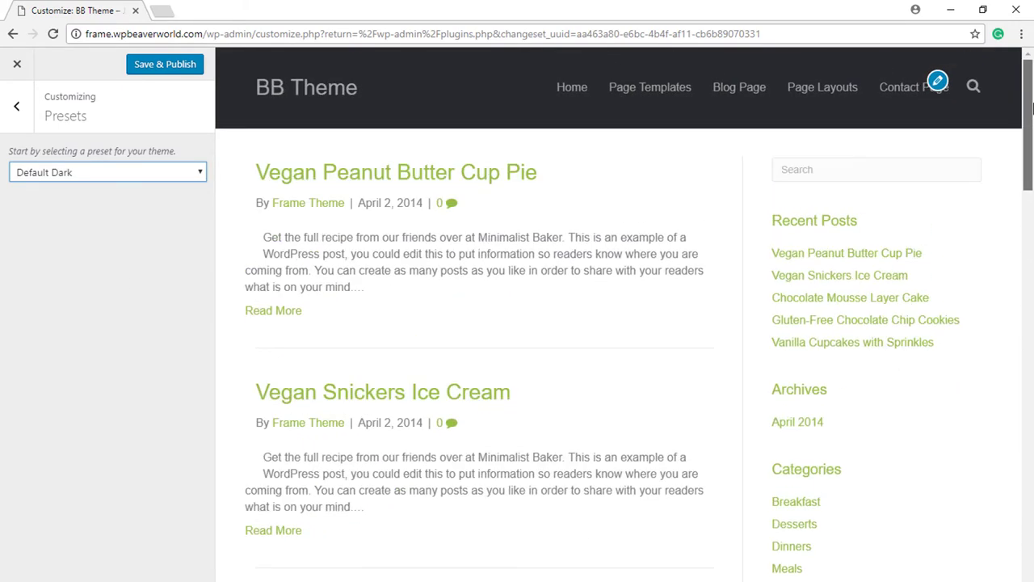
left_click(112, 171)
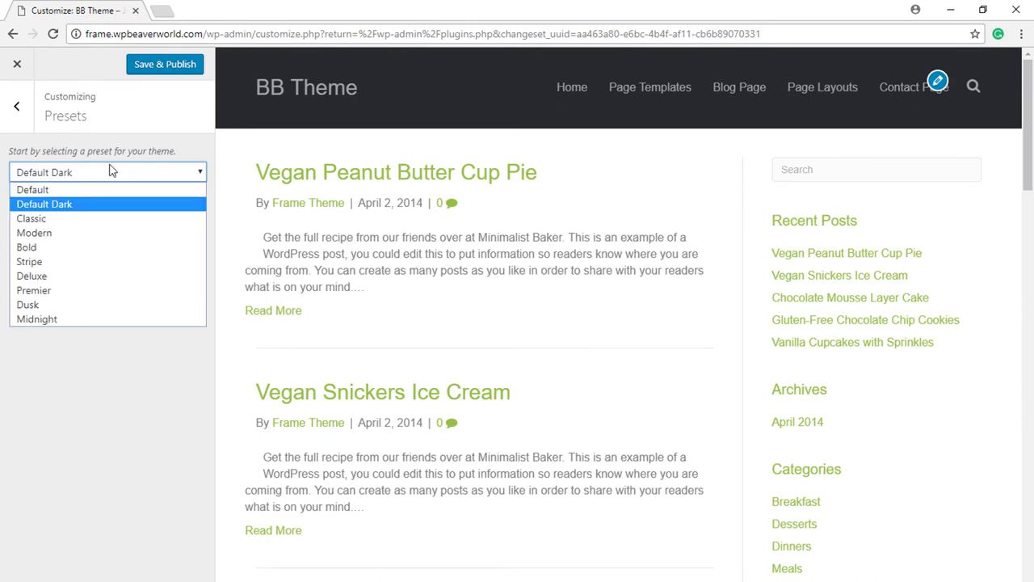
left_click(70, 247)
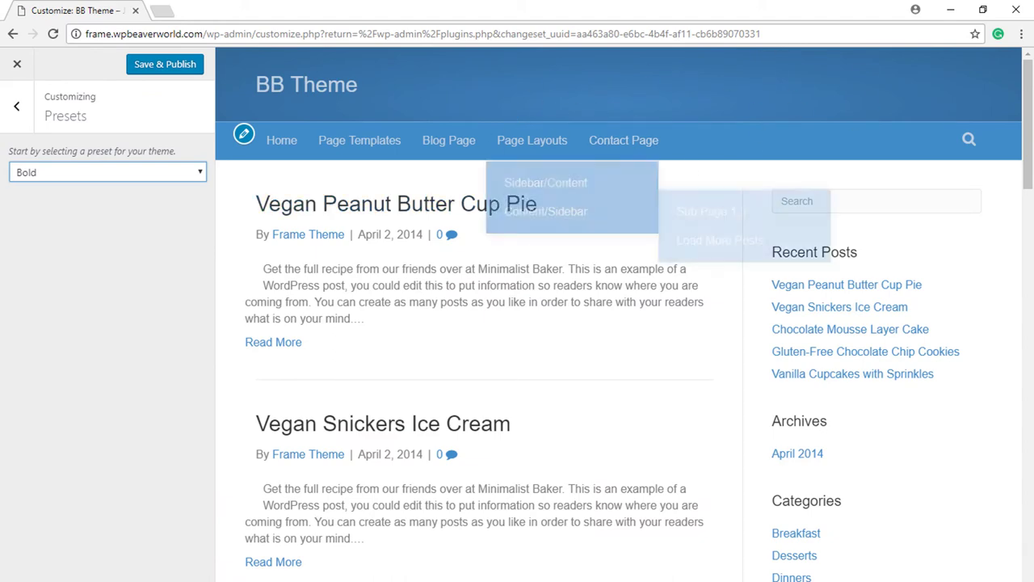
mouse_move(1028, 110)
left_mouse_down()
mouse_move(1028, 497)
mouse_move(1029, 110)
left_mouse_up()
left_click(108, 172)
left_click(65, 305)
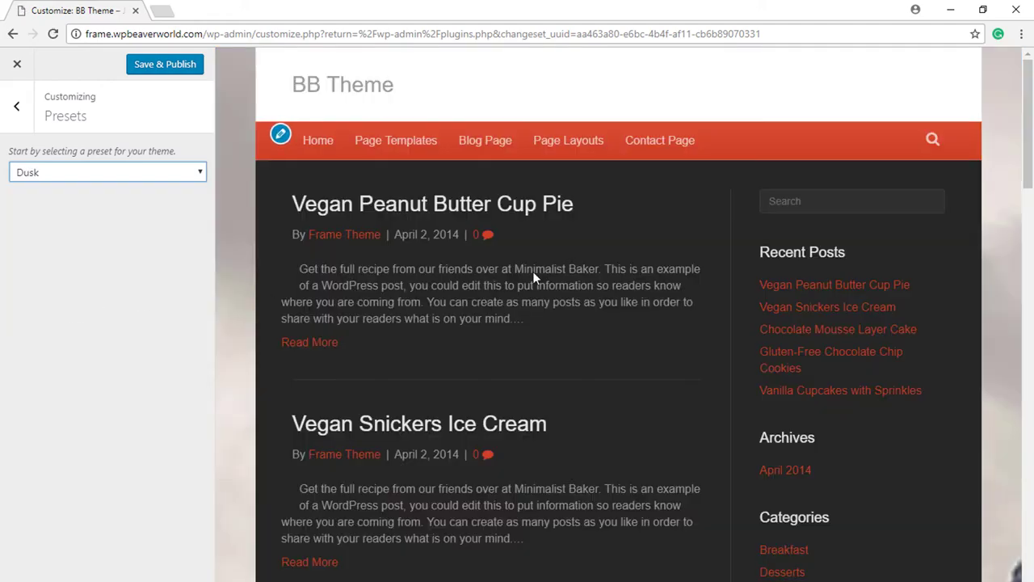
mouse_move(1032, 142)
left_mouse_down()
mouse_move(1032, 259)
mouse_move(1032, 137)
left_mouse_up()
left_click(17, 63)
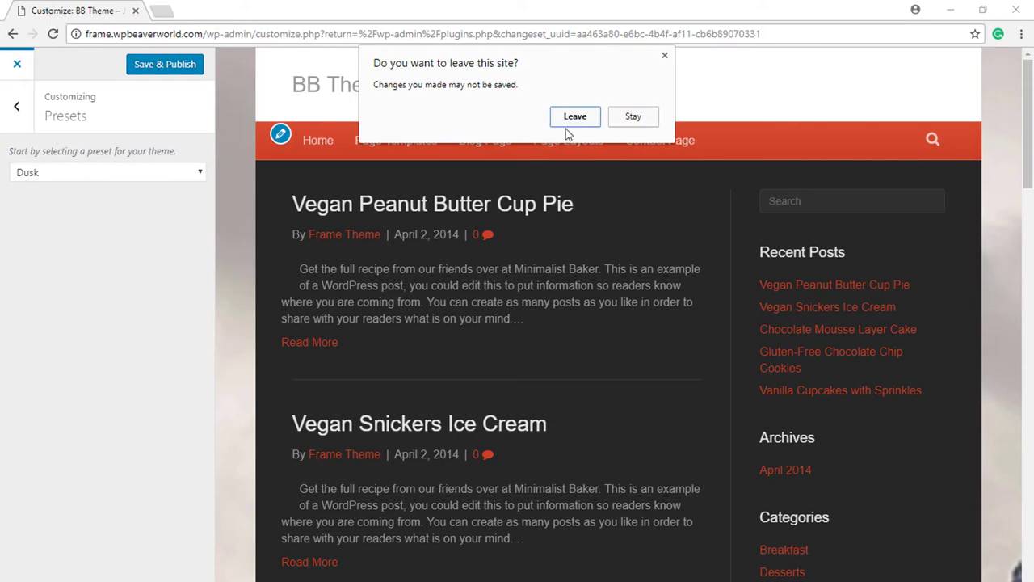
left_click(569, 119)
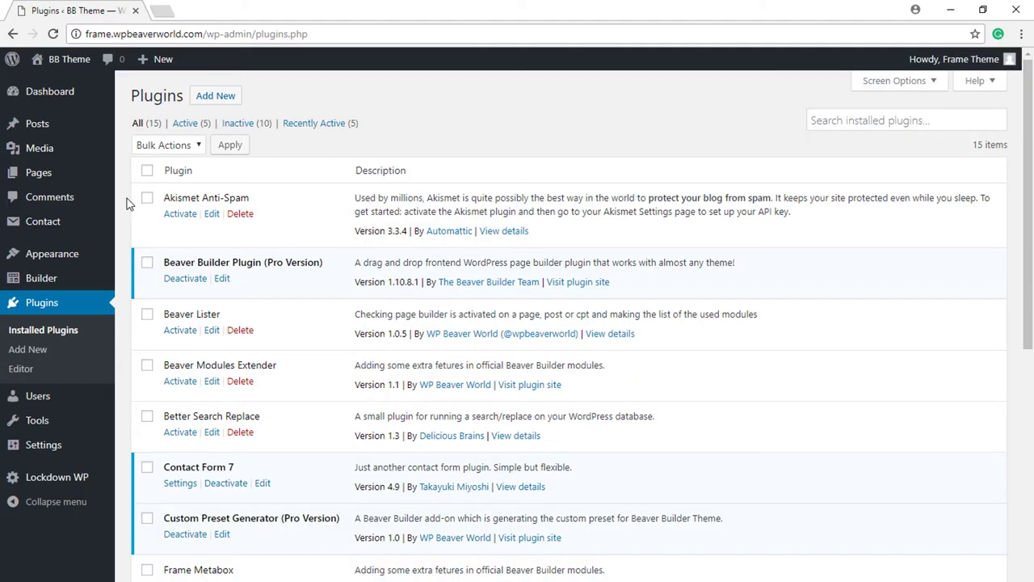
- Open the Typography page in Page Builder in a new browser tab from the list of all pages
mouse_move(84, 179)
left_click(131, 175)
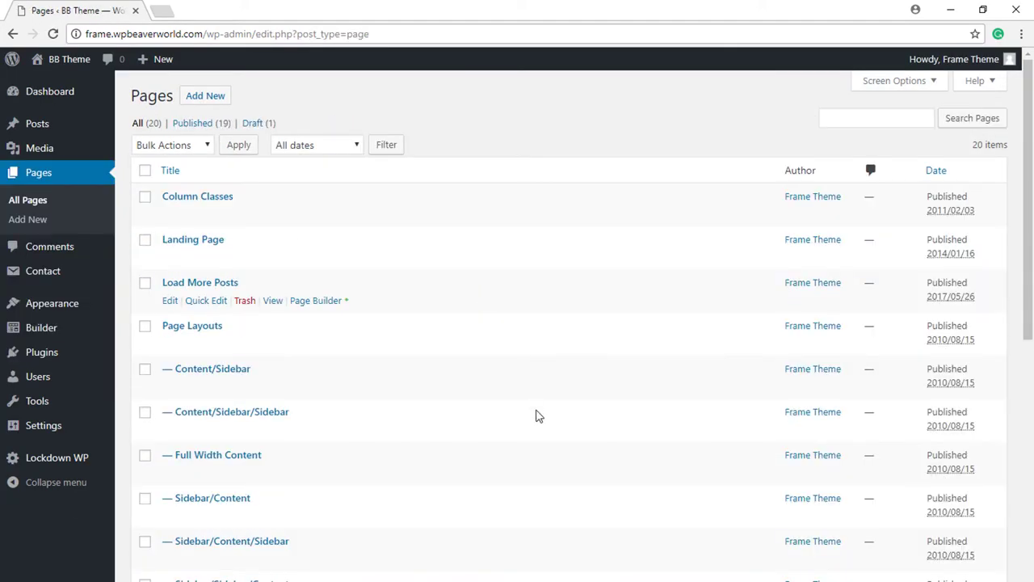
scroll(539, 416, "down", 7)
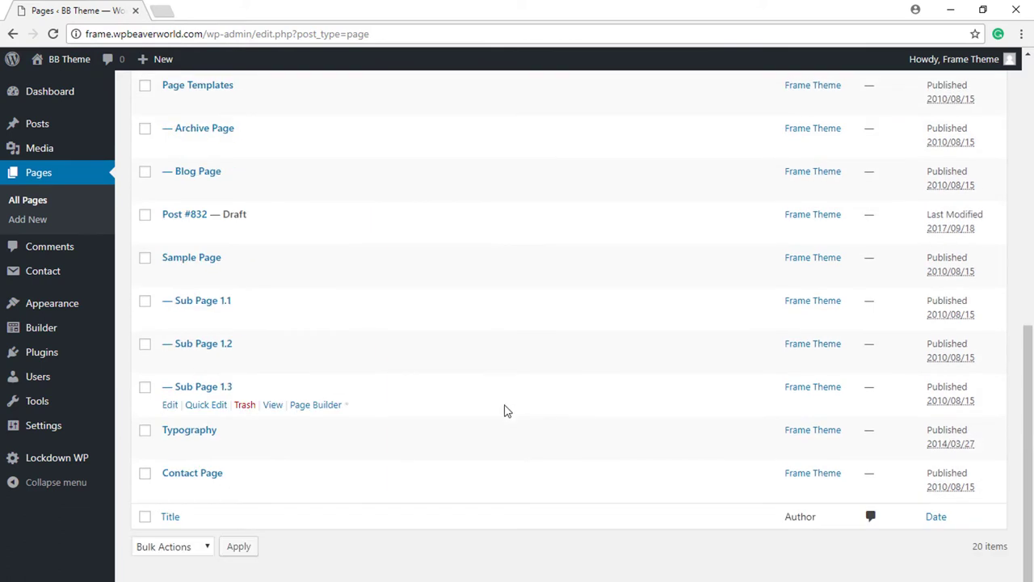
right_click(314, 458)
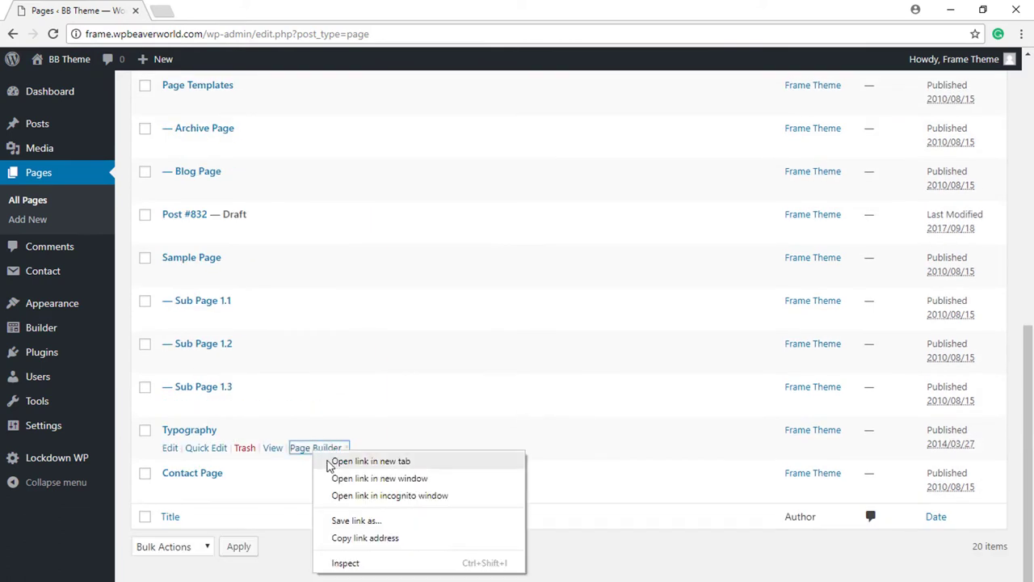
left_click(331, 462)
left_click(218, 9)
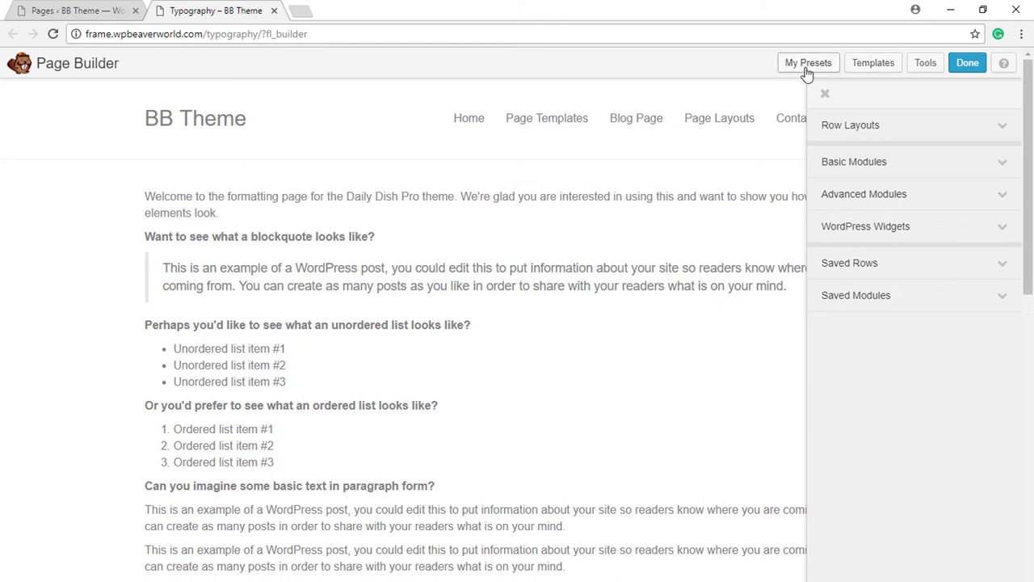
- Add a new preset named "2017 style one" from the page builder's preset options
left_click(816, 73)
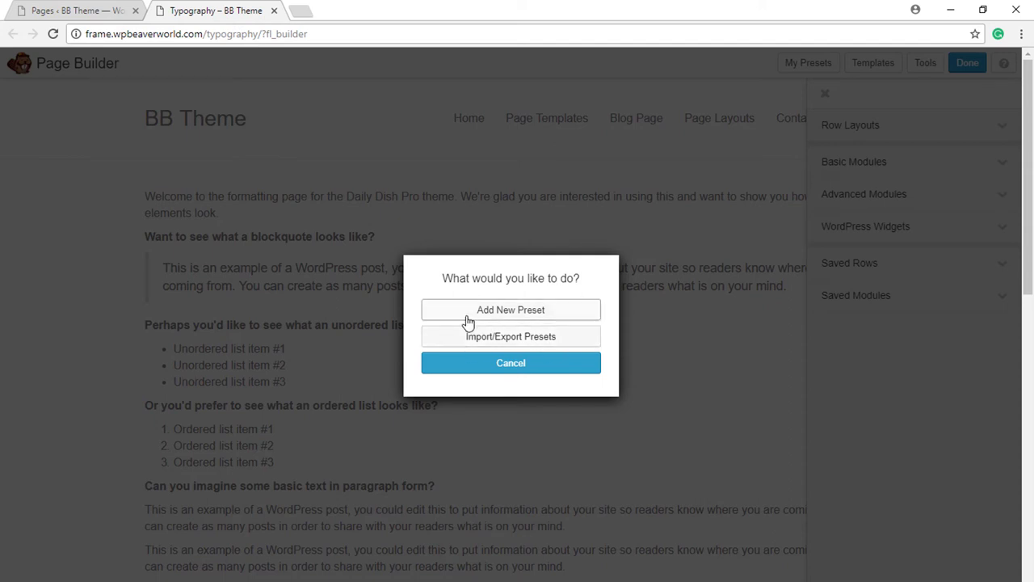
left_click(523, 316)
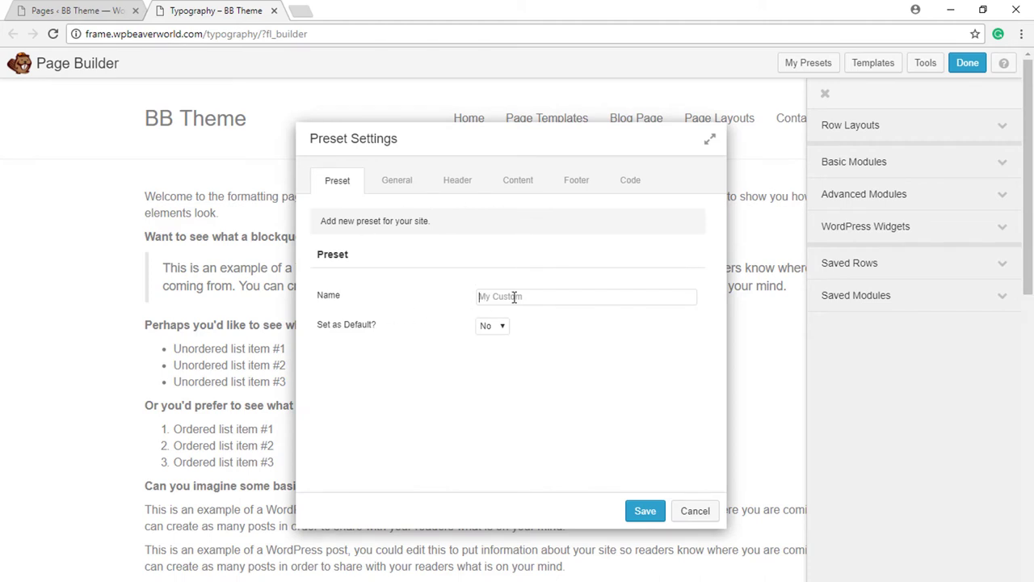
type("2017 style one")
left_click(487, 331)
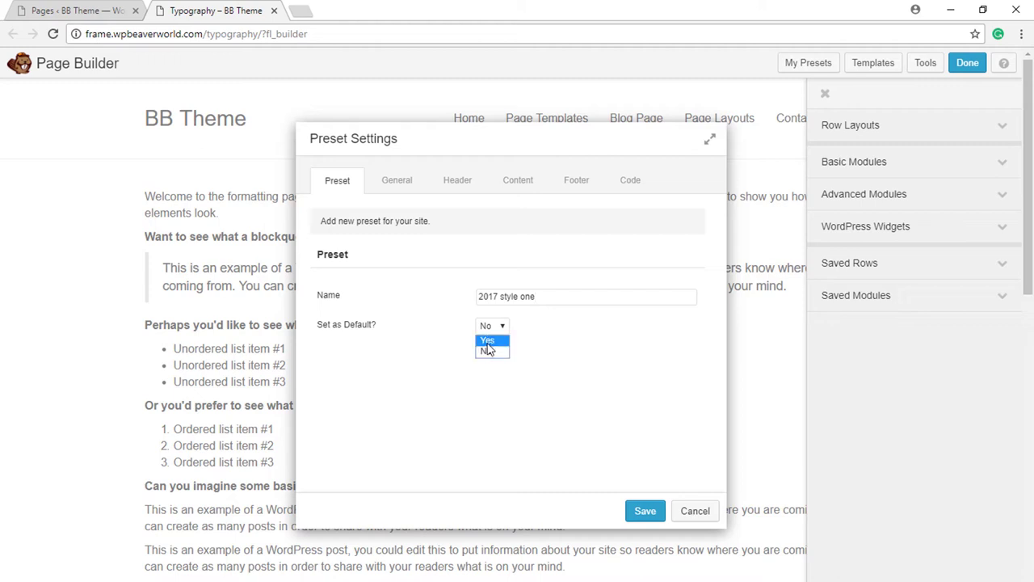
left_click(483, 323)
- Set the preset's general layout width to Boxed
left_click(395, 180)
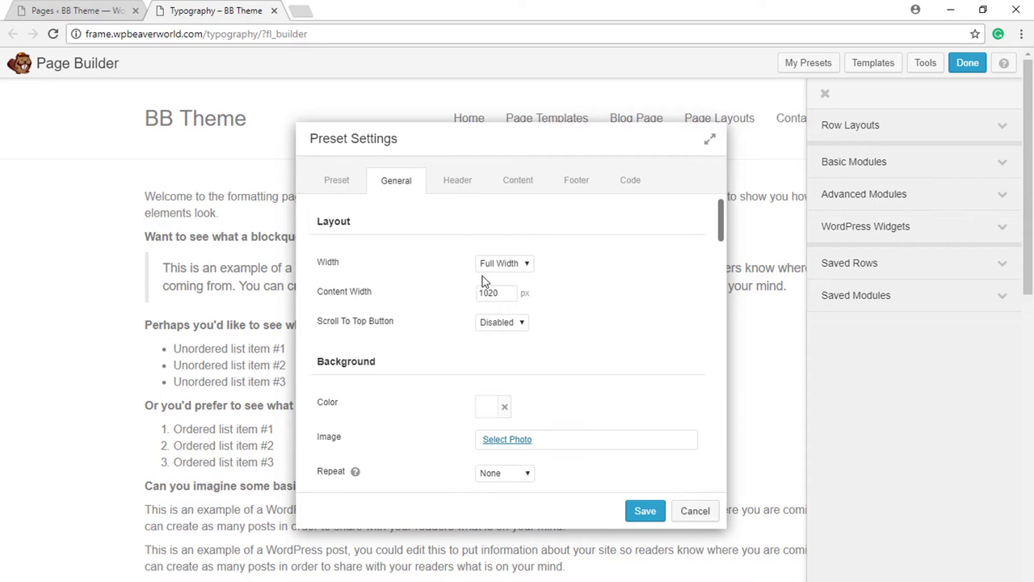
left_click(526, 263)
left_click(496, 278)
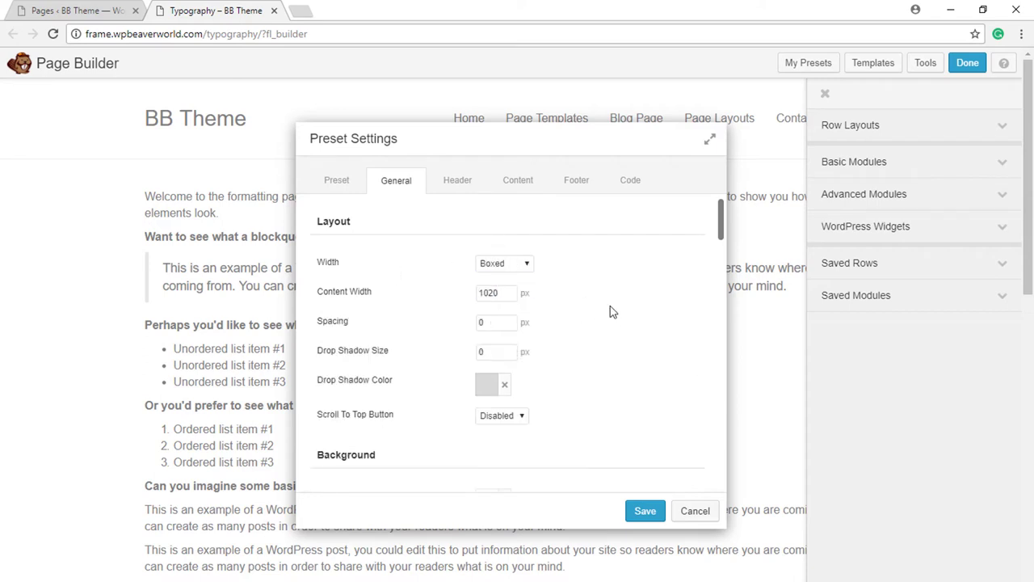
- Set bg-img.jpg from the media library as the preset's general background image, with its scale set to Fill
scroll(612, 310, "down", 3)
scroll(565, 317, "up", 2)
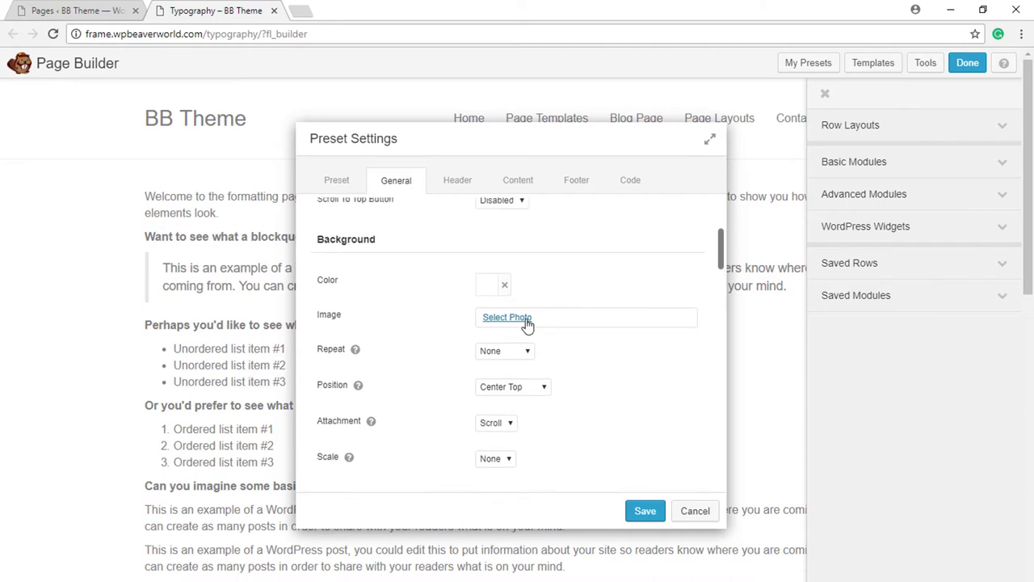
left_click(526, 326)
left_click(133, 241)
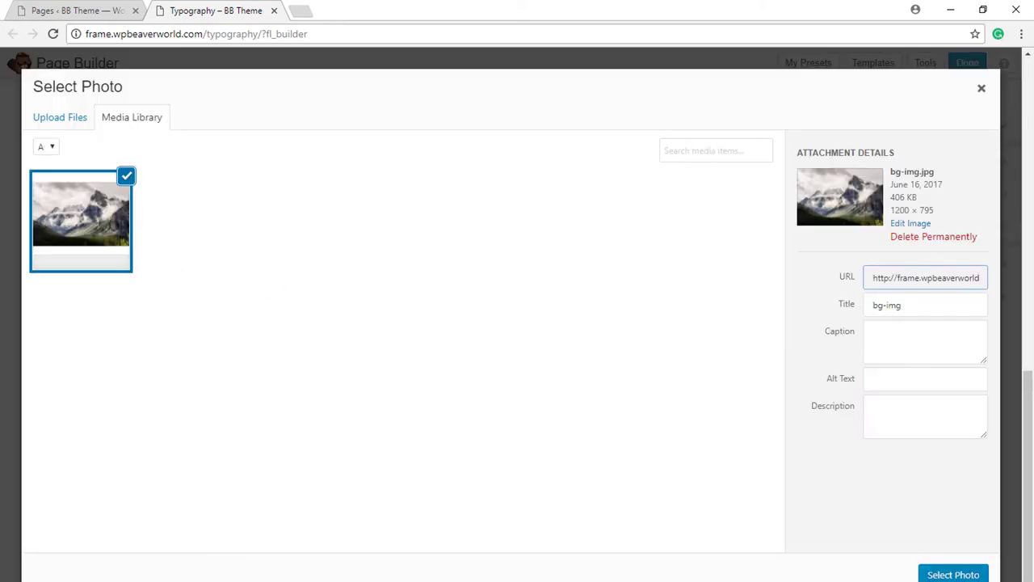
left_click(949, 574)
scroll(517, 363, "down", 3)
left_click(494, 282)
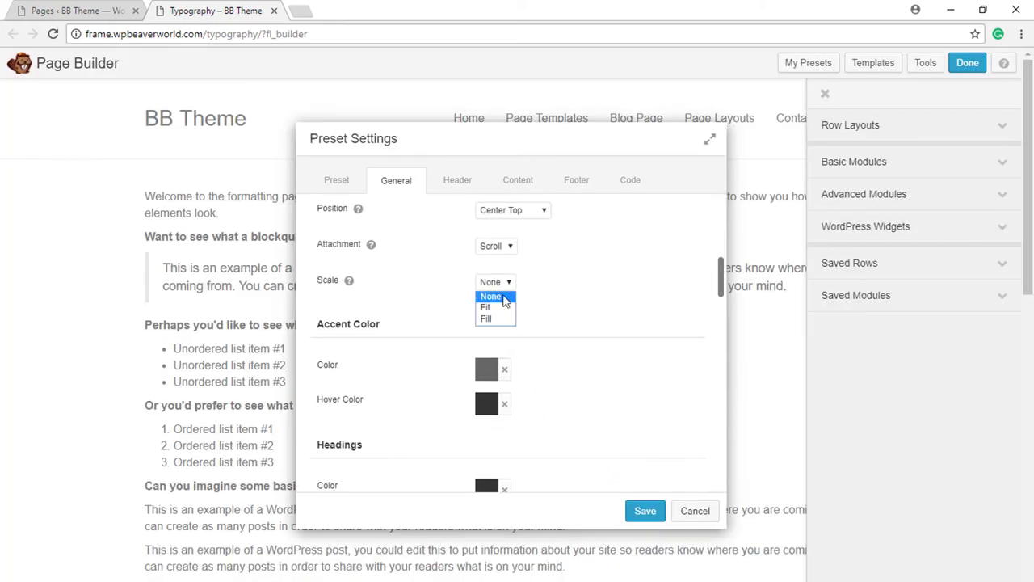
left_click(500, 319)
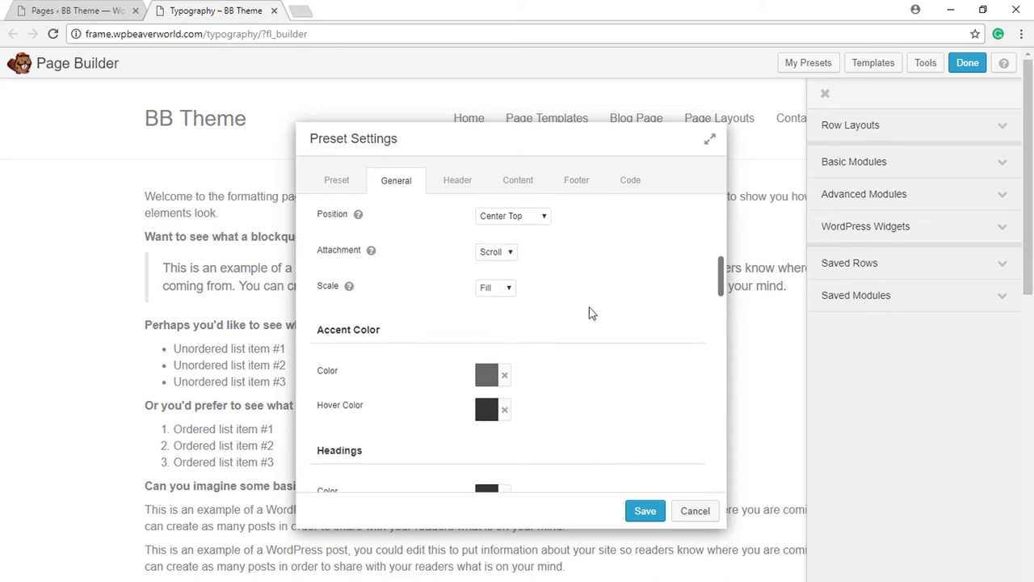
- Set the preset's header background color to the light gray #c1c1c1 and save the preset
scroll(589, 312, "up", 5)
left_click(458, 183)
scroll(455, 273, "up", 2)
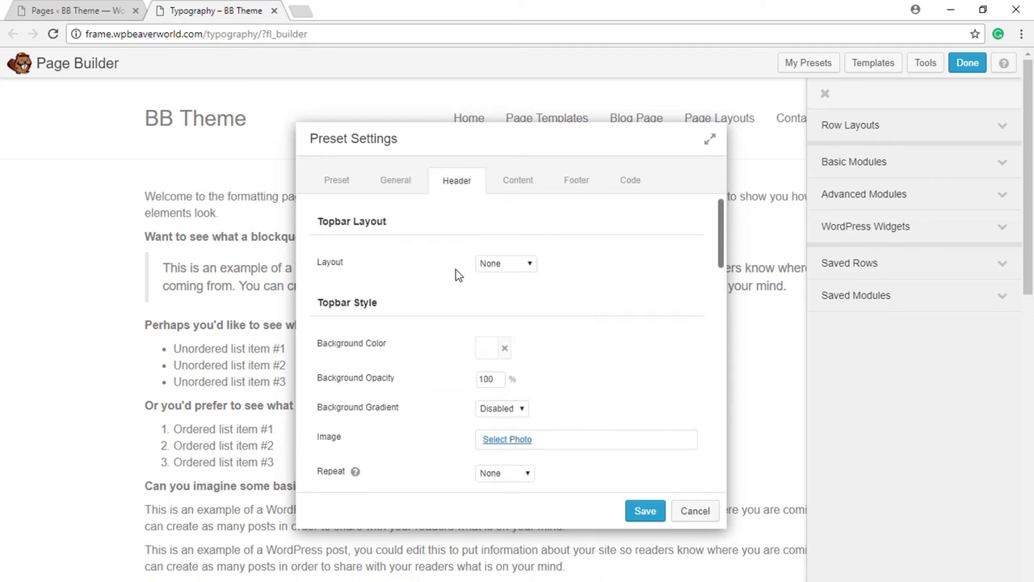
scroll(563, 370, "down", 5)
scroll(563, 369, "up", 1)
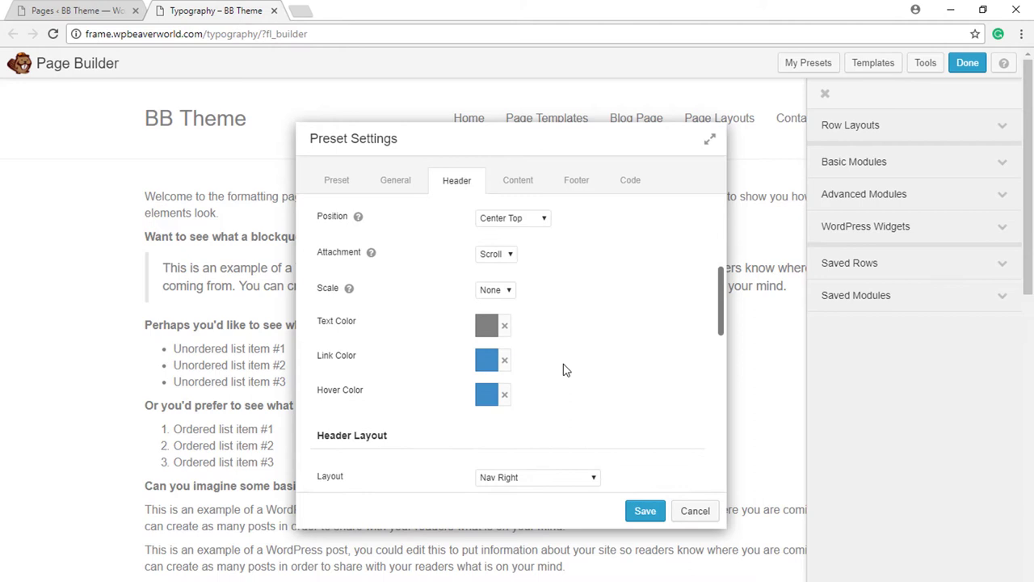
scroll(563, 369, "down", 4)
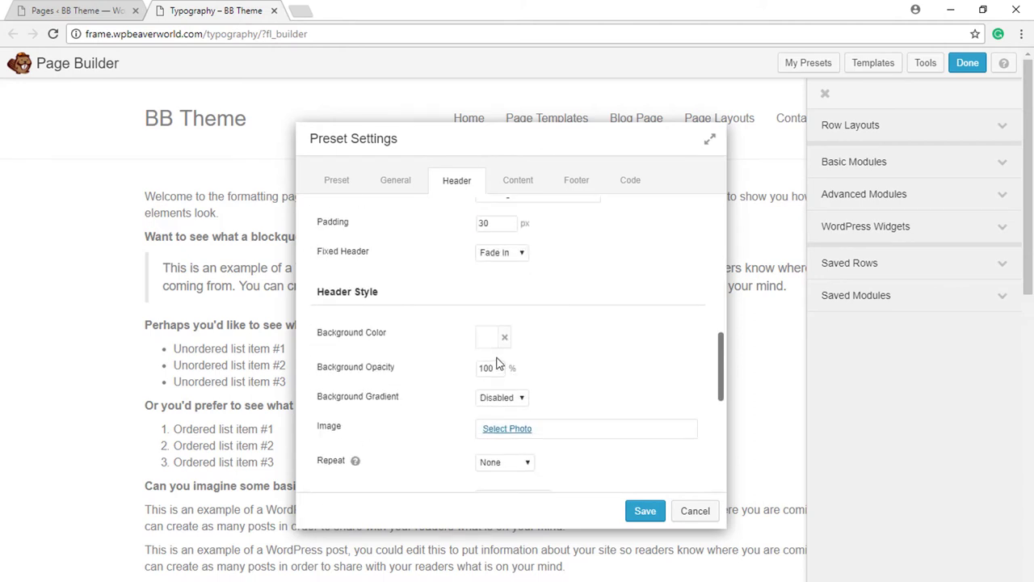
left_click(490, 340)
left_click(540, 411)
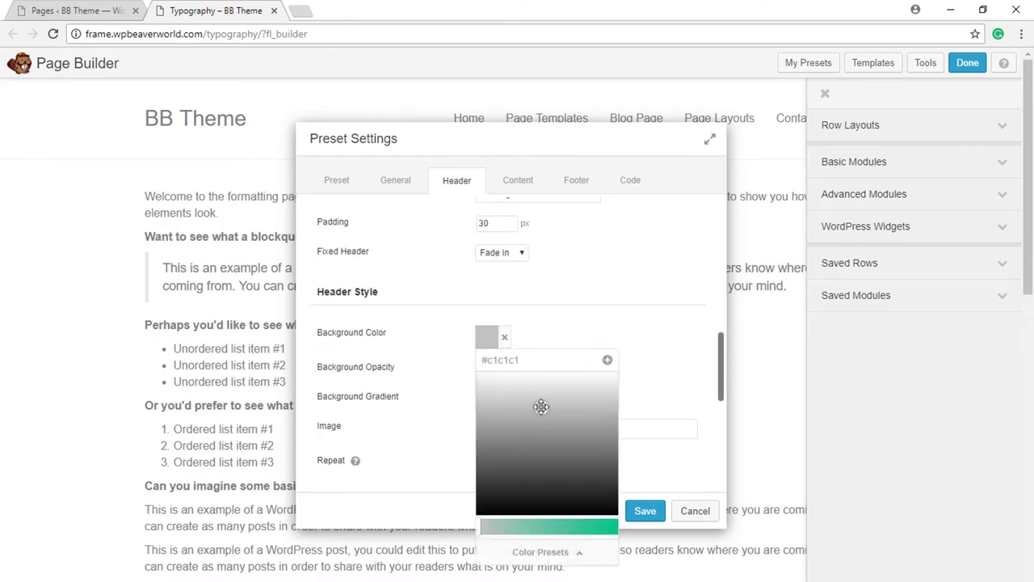
left_click(699, 424)
left_click(645, 510)
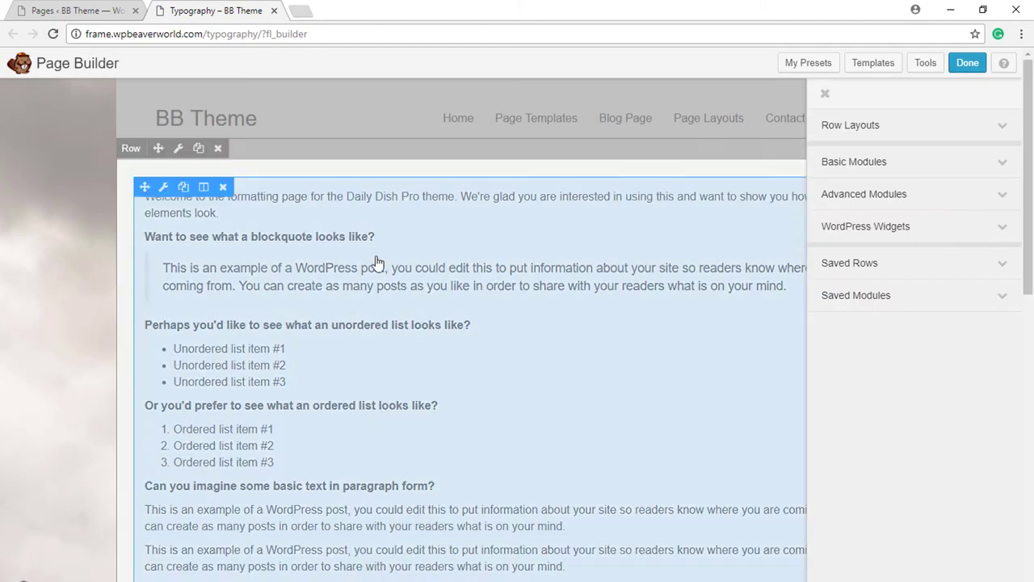
- Examine the new background and header styling along the Typography page, and open the options for managing custom presets
scroll(2, 284, "down", 4)
scroll(2, 284, "down", 5)
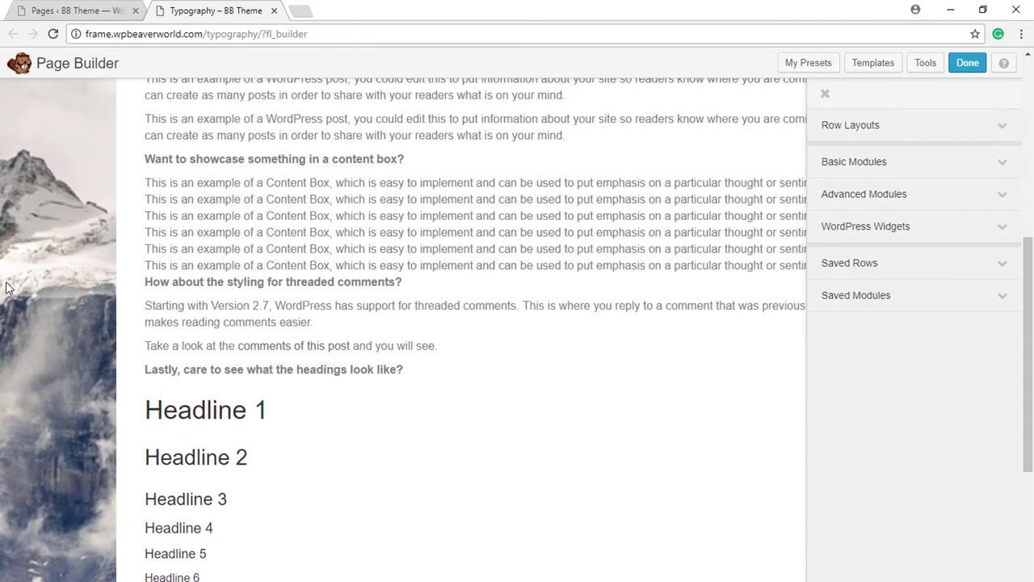
scroll(12, 287, "up", 10)
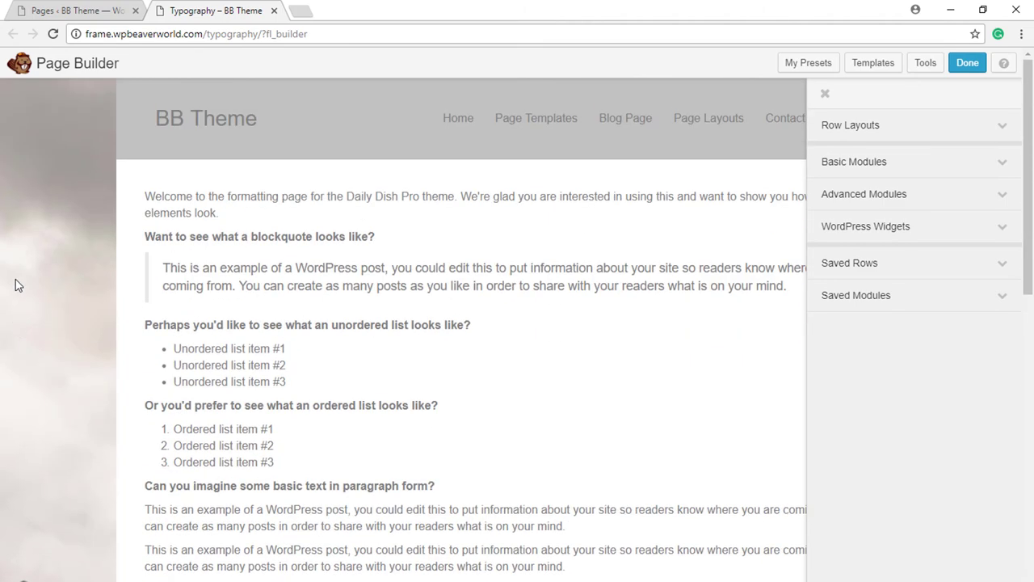
left_click(808, 62)
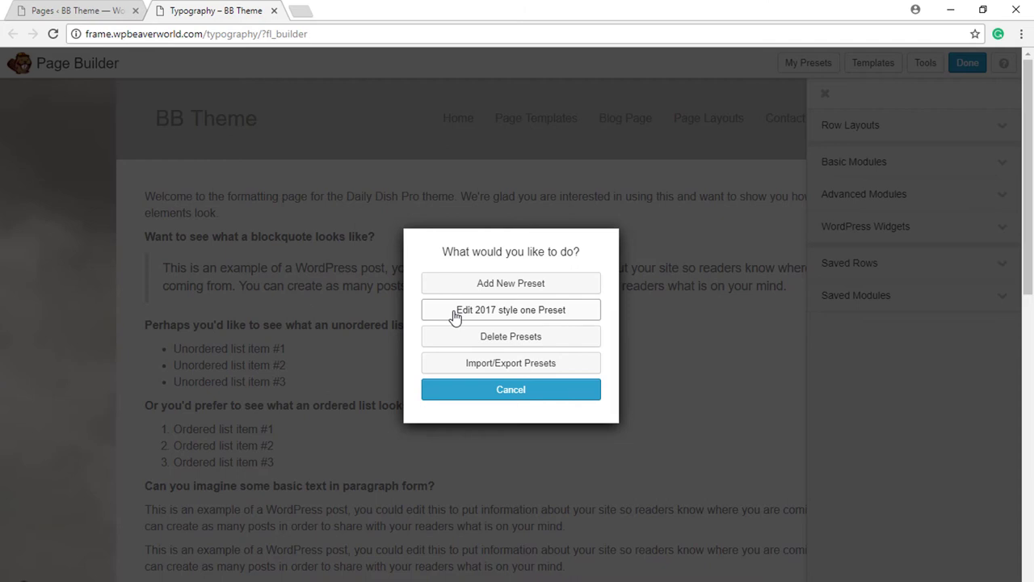
- Add a new preset named "2017 style two" and set its general layout width to Boxed
left_click(516, 287)
type("2017 style two")
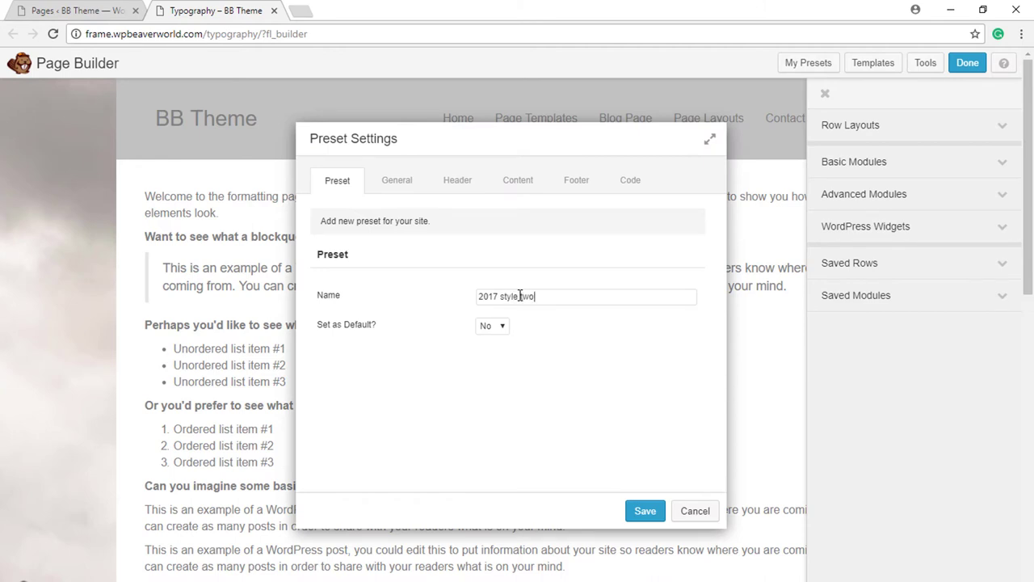
left_click(406, 179)
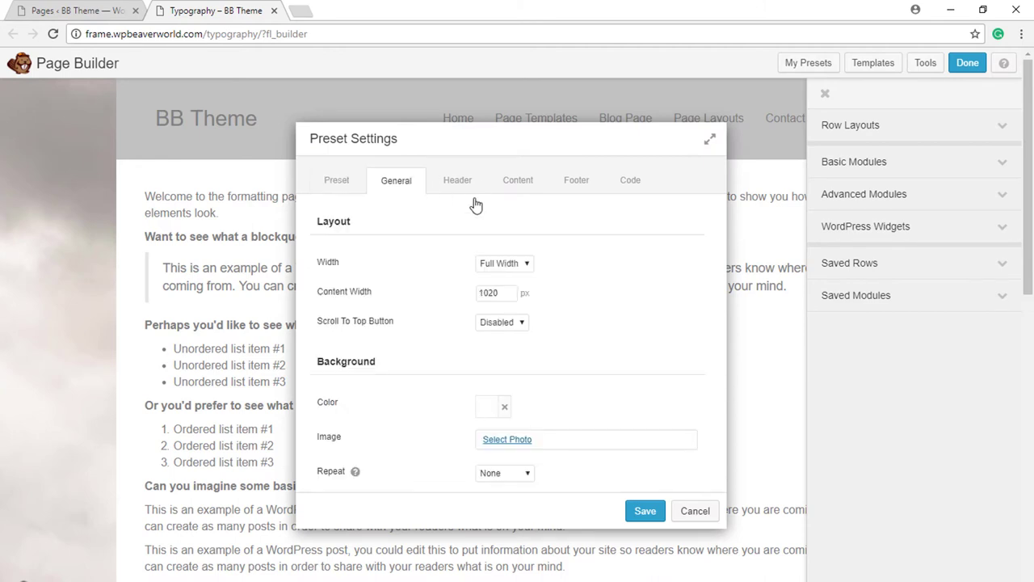
left_click(523, 264)
left_click(507, 278)
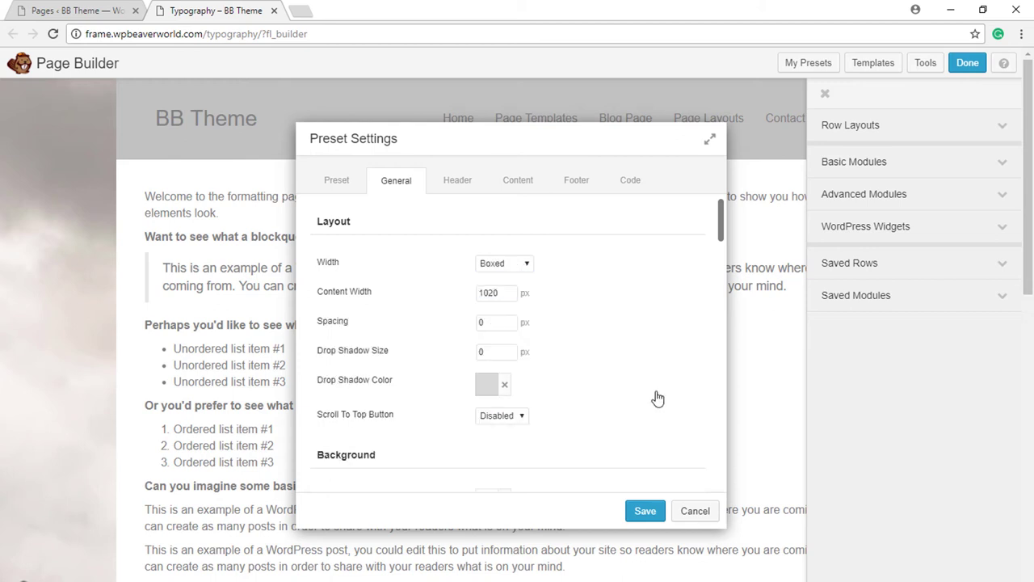
- Set the new preset's general background color to the yellow #e8e125
scroll(618, 371, "down", 6)
scroll(552, 375, "down", 3)
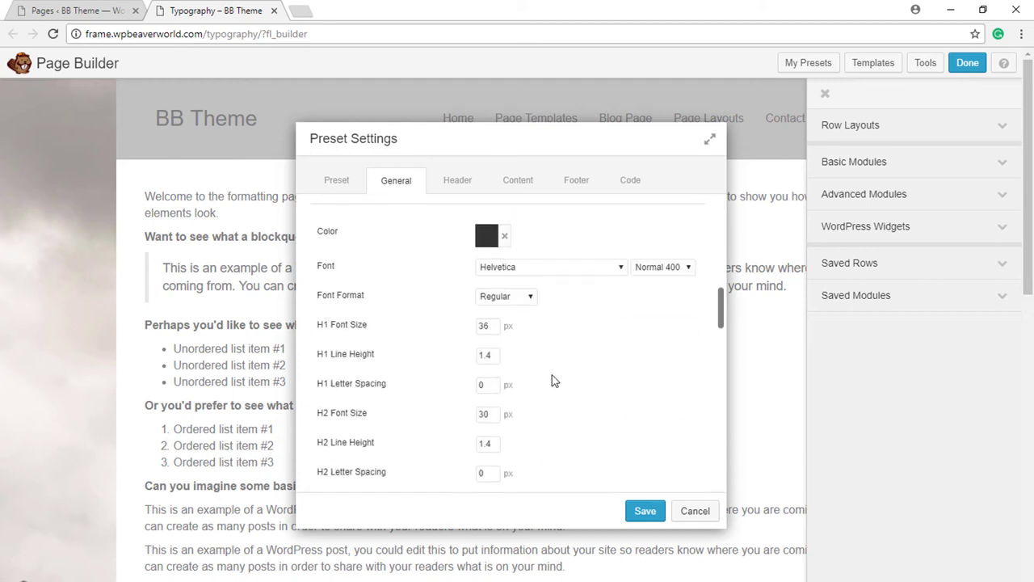
scroll(552, 374, "up", 5)
left_click(498, 286)
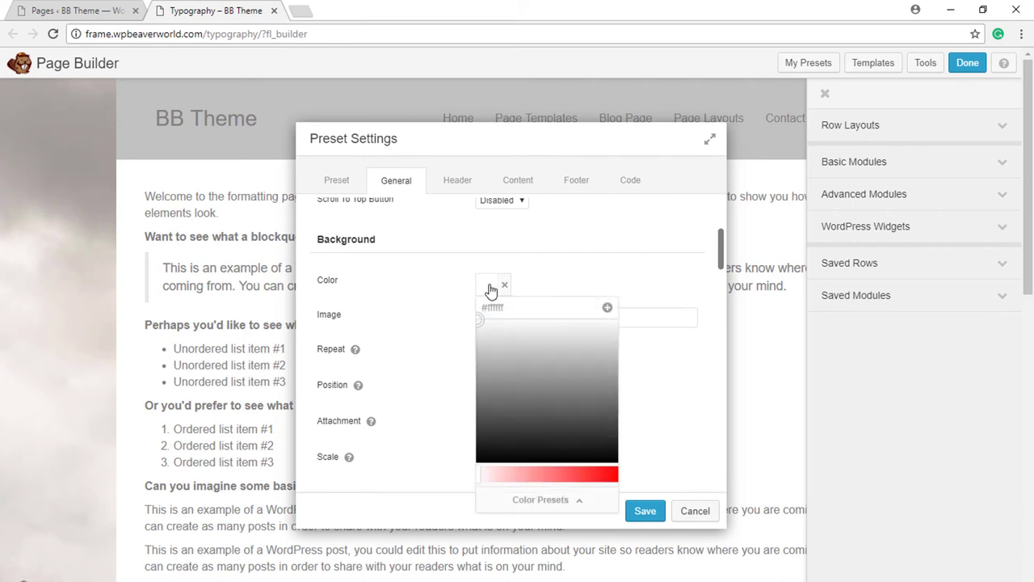
left_click(588, 474)
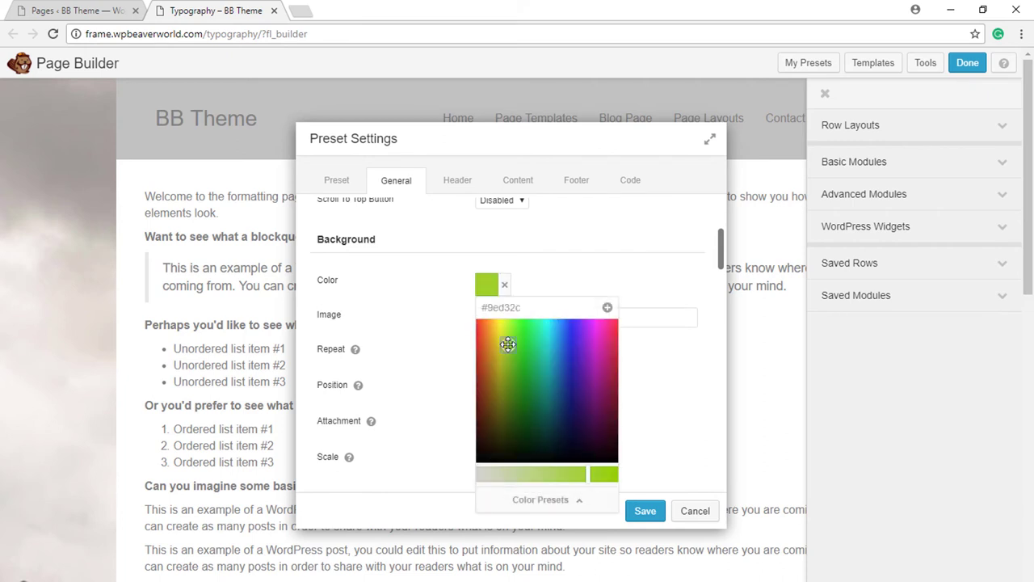
left_click_drag(507, 344, 484, 332)
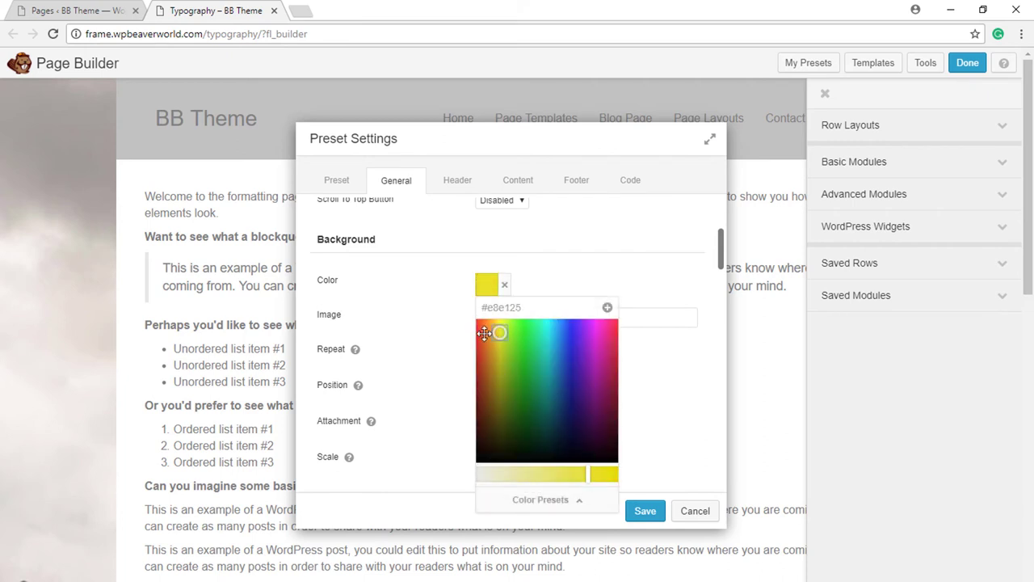
left_click(433, 325)
scroll(461, 360, "down", 5)
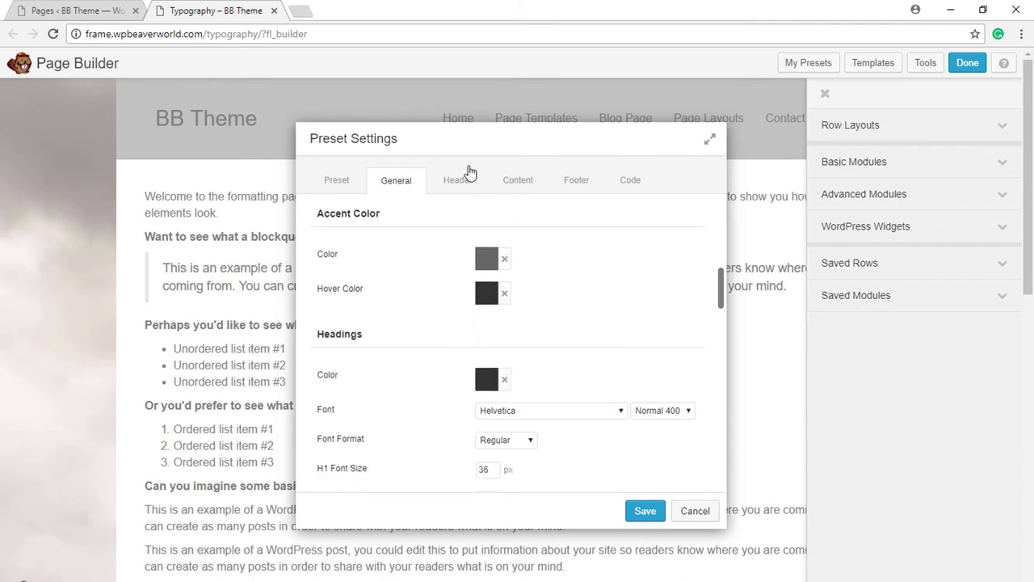
- Set the preset's topbar background color to the near-black #0a0a0a and save the preset
left_click(458, 194)
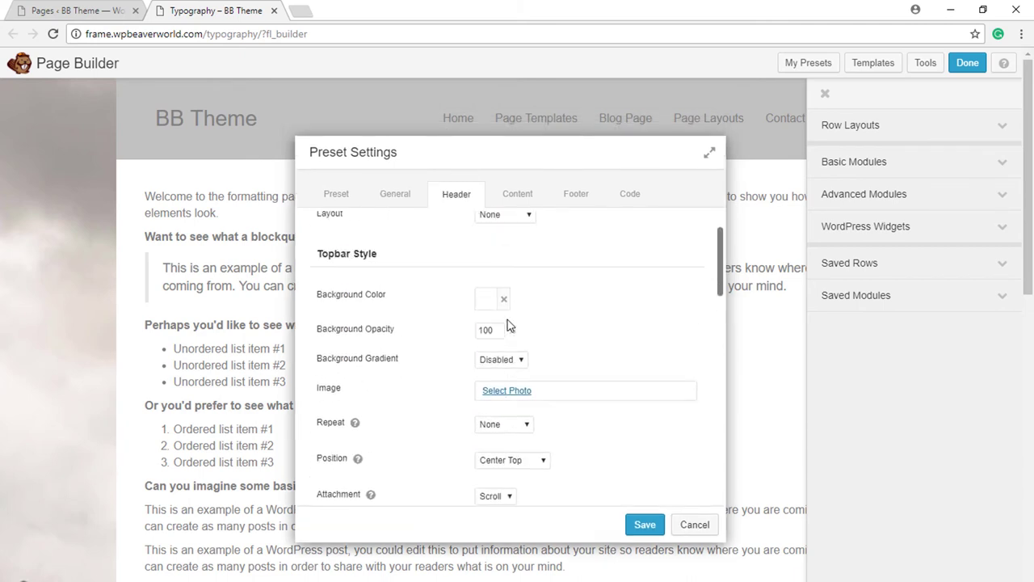
scroll(536, 374, "down", 5)
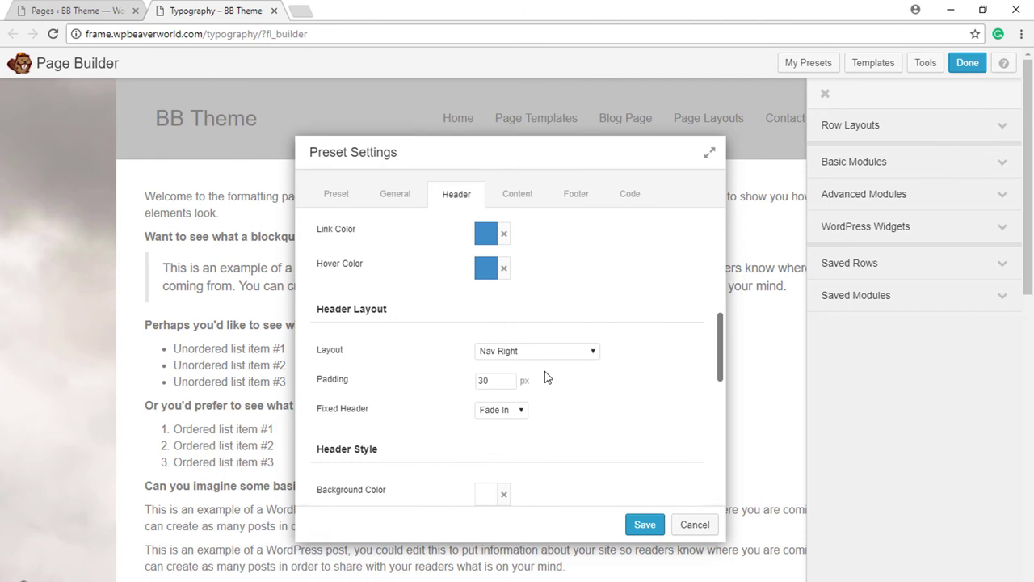
scroll(519, 349, "up", 5)
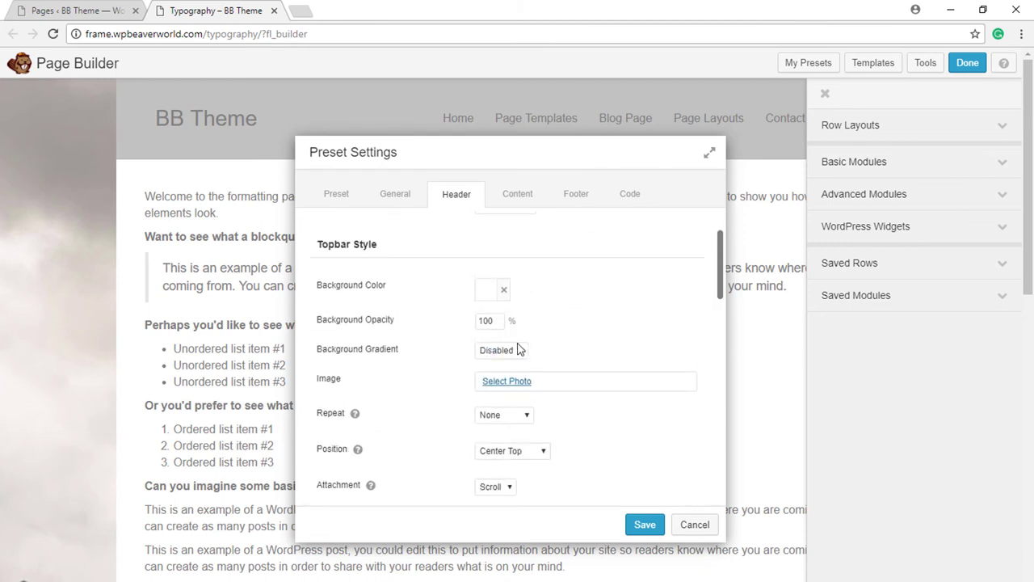
left_click(490, 289)
left_click_drag(559, 414, 454, 484)
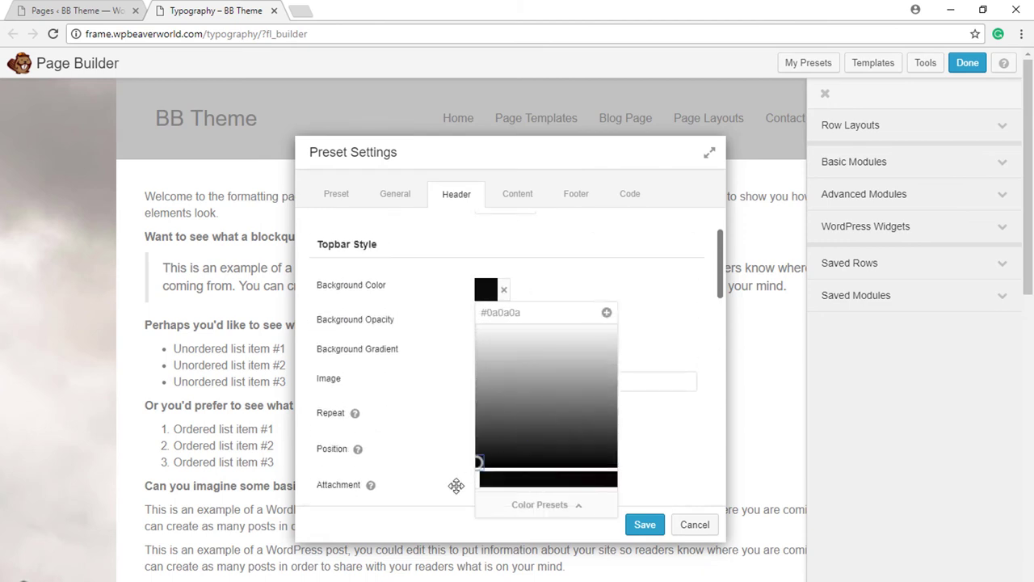
left_click(419, 406)
left_click(645, 525)
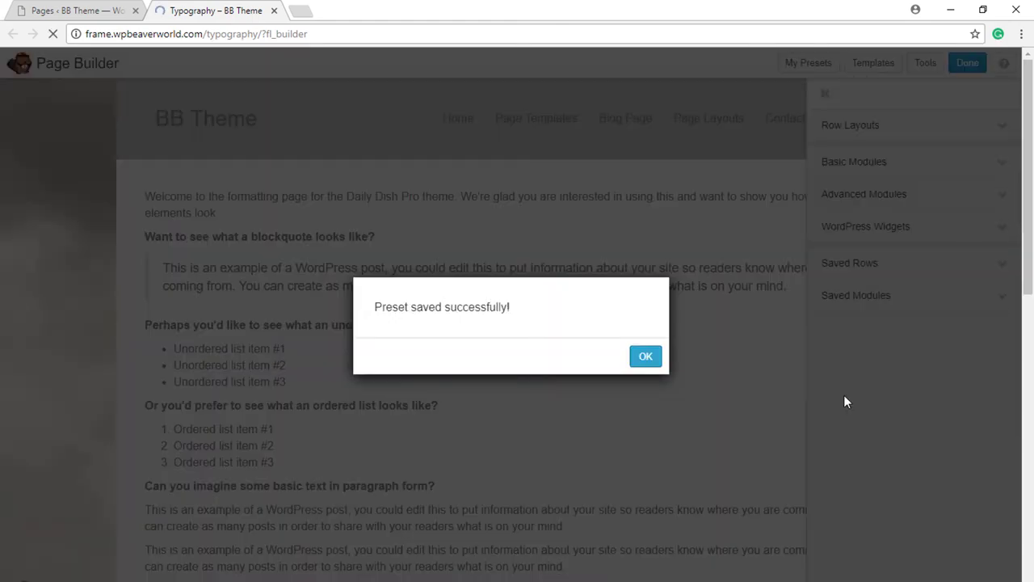
left_click(843, 394)
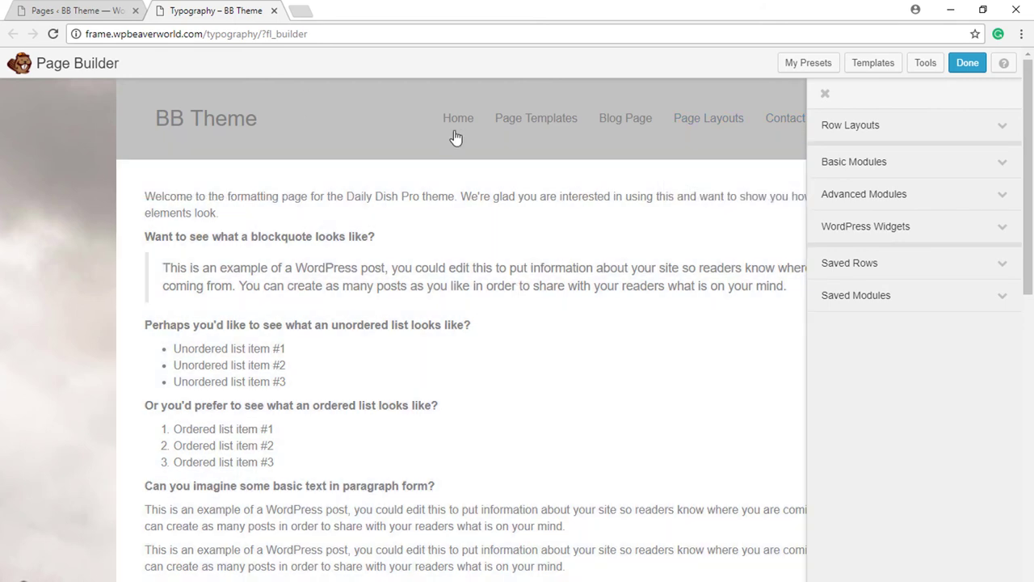
- Delete the "2017 style two" preset from the site's custom presets
left_click(808, 62)
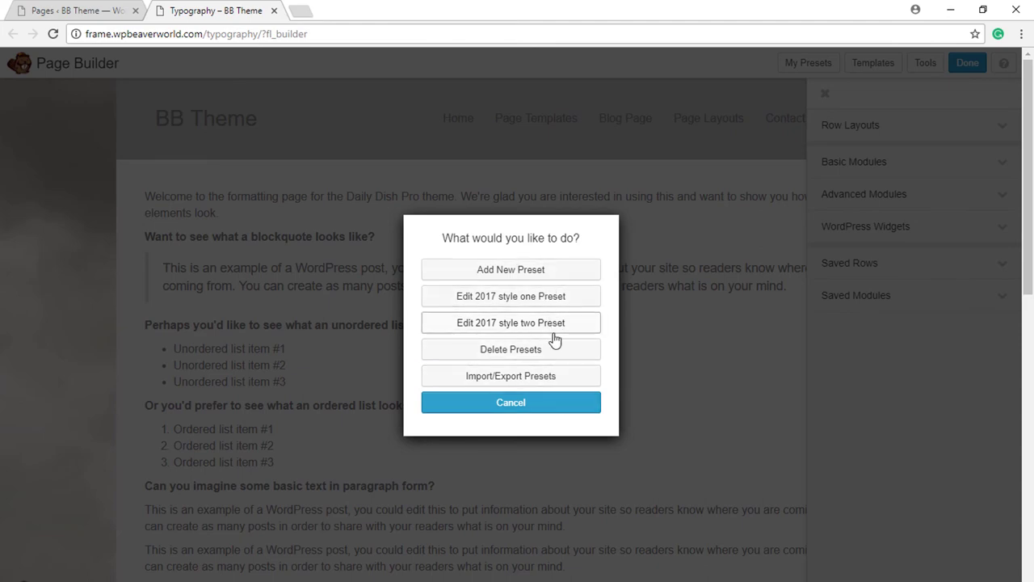
left_click(549, 402)
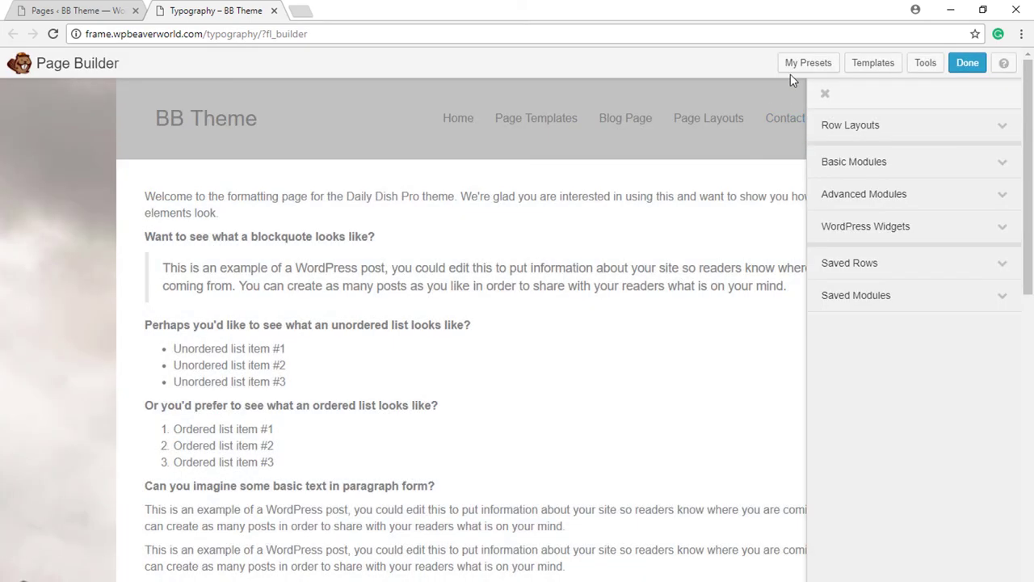
left_click(808, 63)
left_click(518, 352)
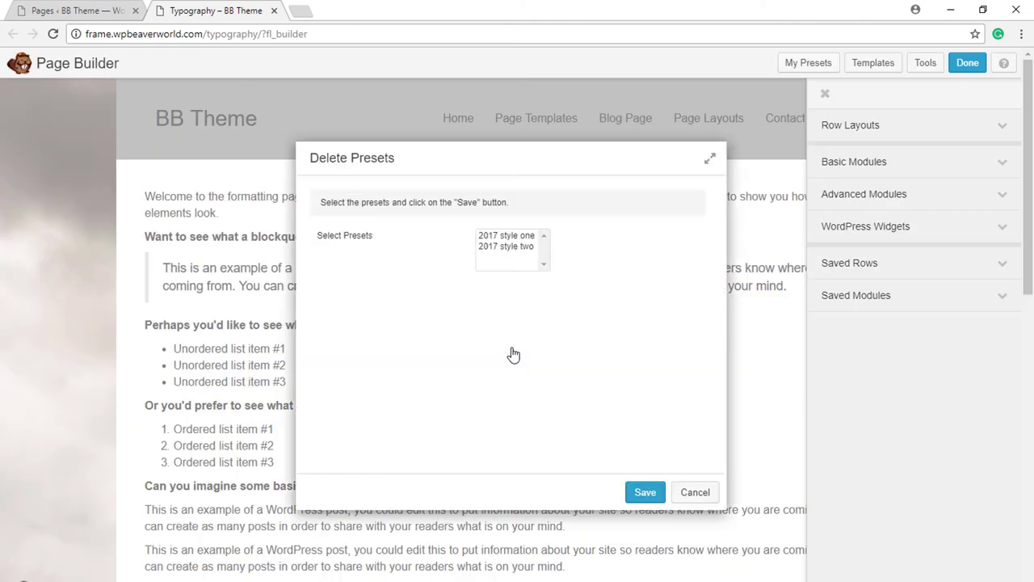
left_click(512, 247)
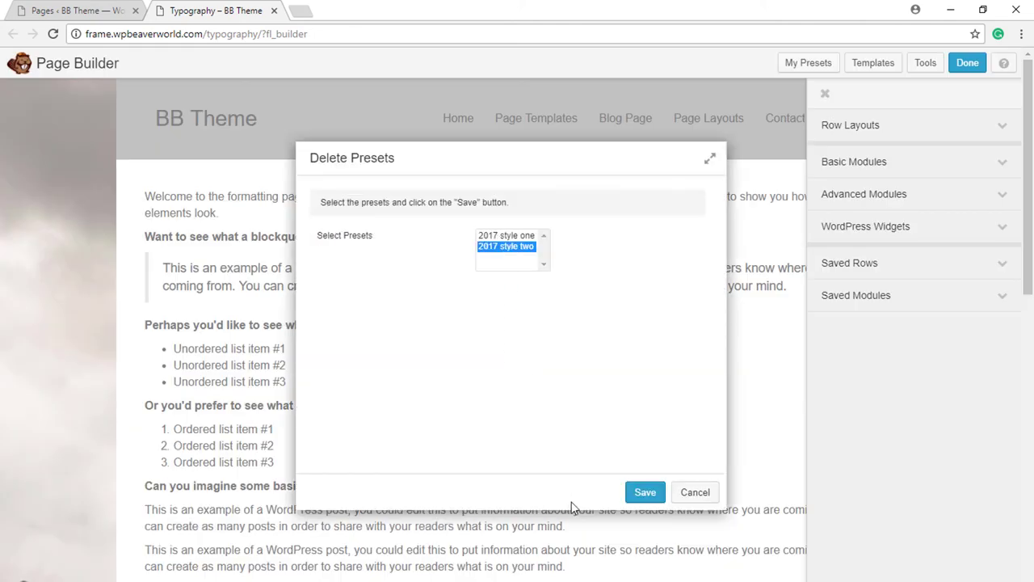
left_click(646, 495)
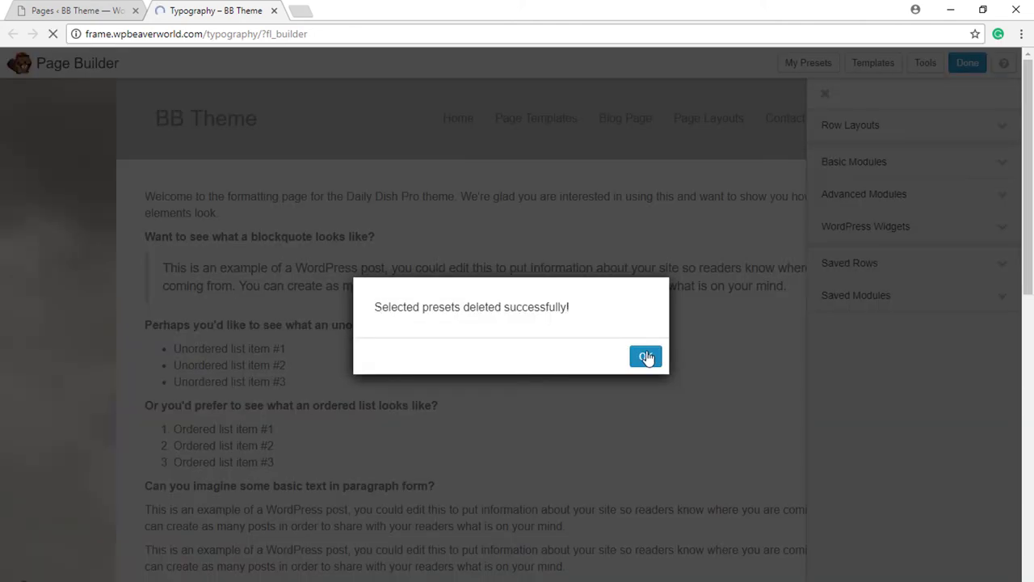
left_click(645, 355)
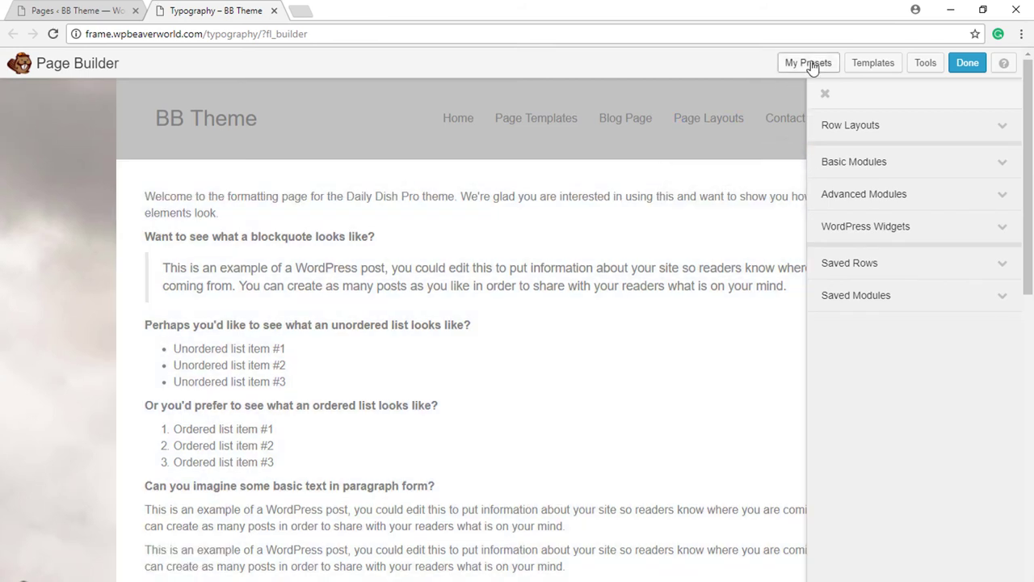
- Copy the entire exported preset data from the Import/Export Presets dialog and close the dialog without saving
left_click(812, 67)
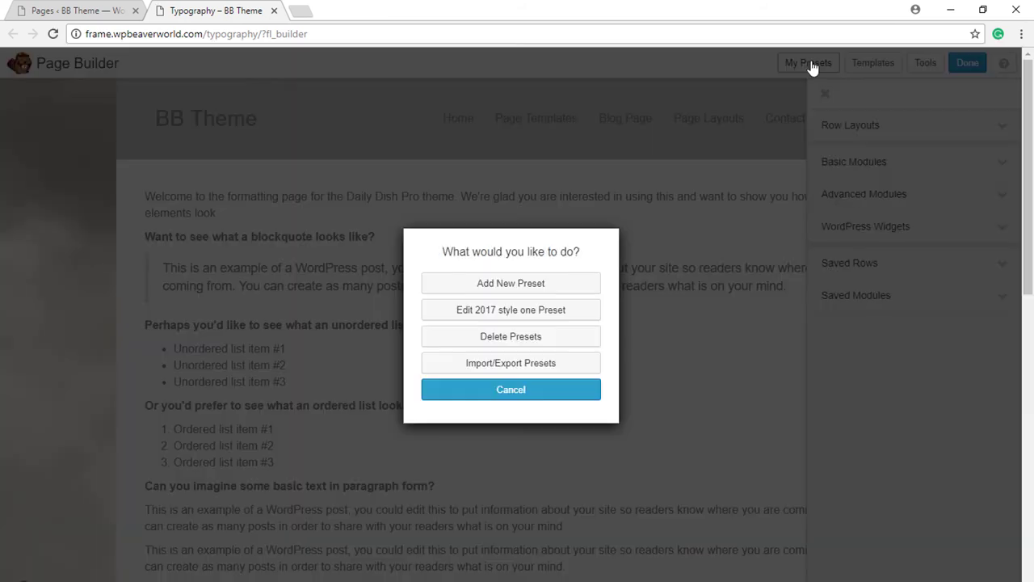
left_click(489, 369)
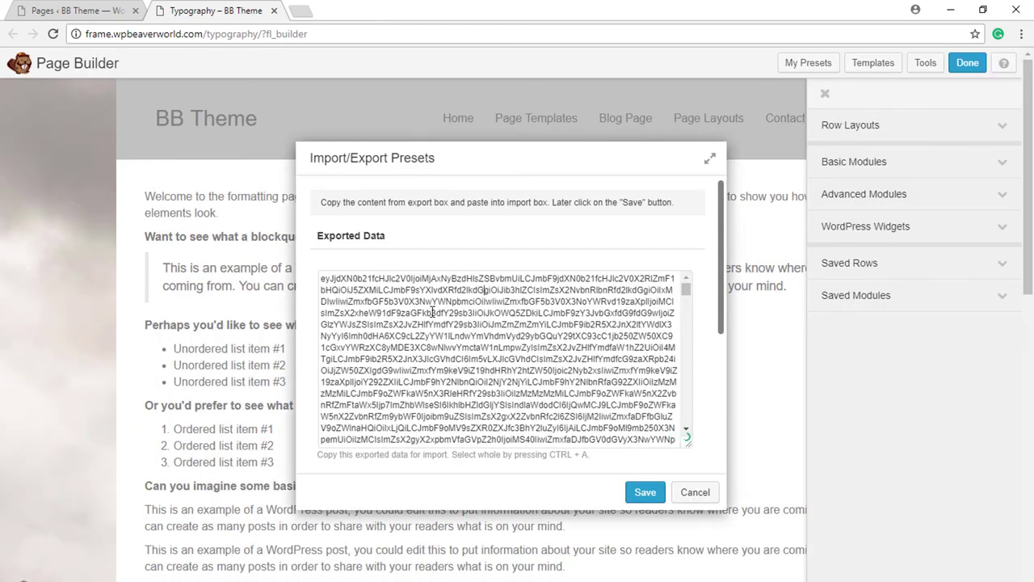
key("ctrl+a")
right_click(432, 312)
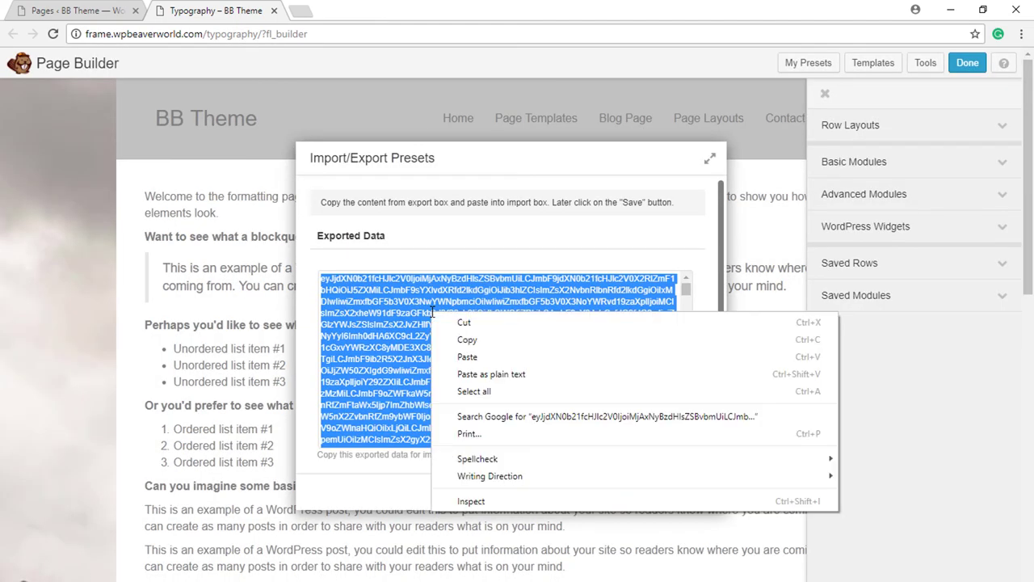
left_click(466, 340)
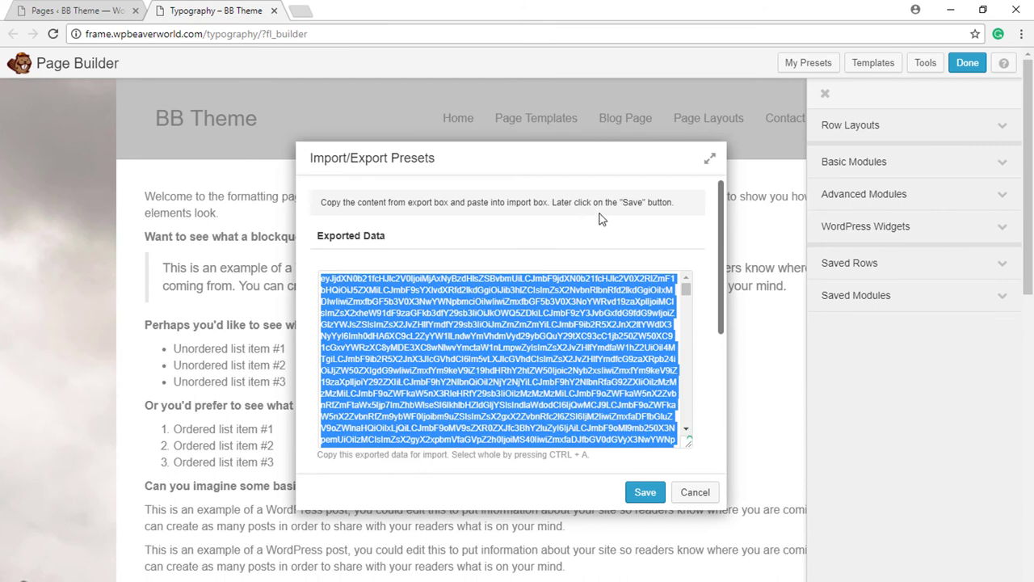
left_click(602, 218)
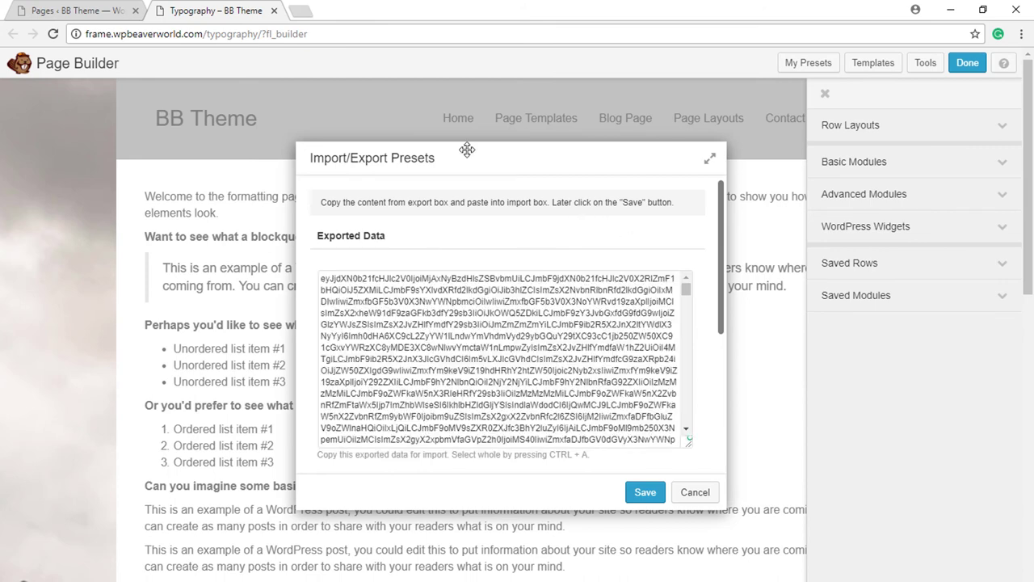
left_click(710, 496)
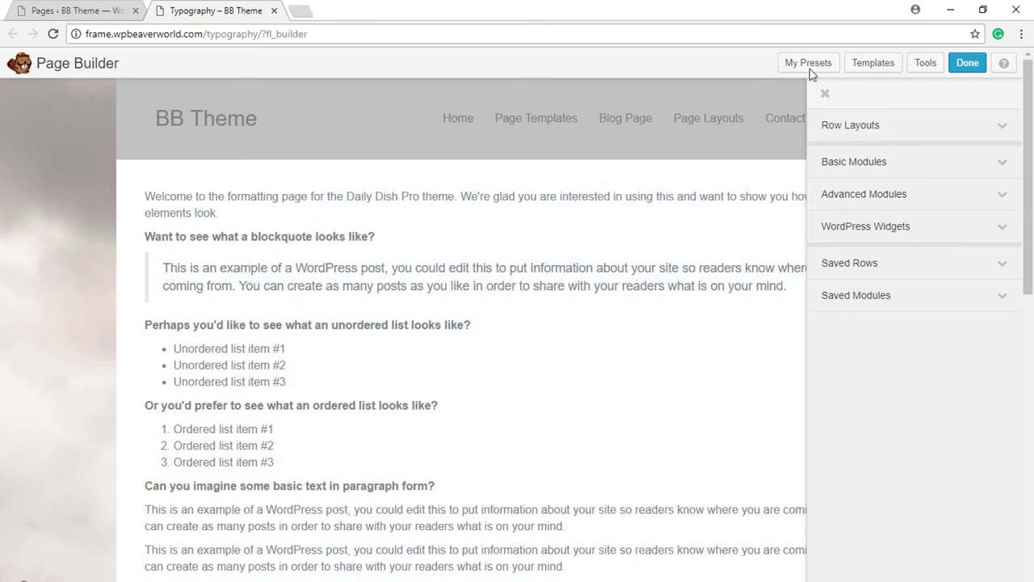
- Paste the copied preset data into the Import Data field of Import/Export Presets, and cancel without saving
left_click(809, 65)
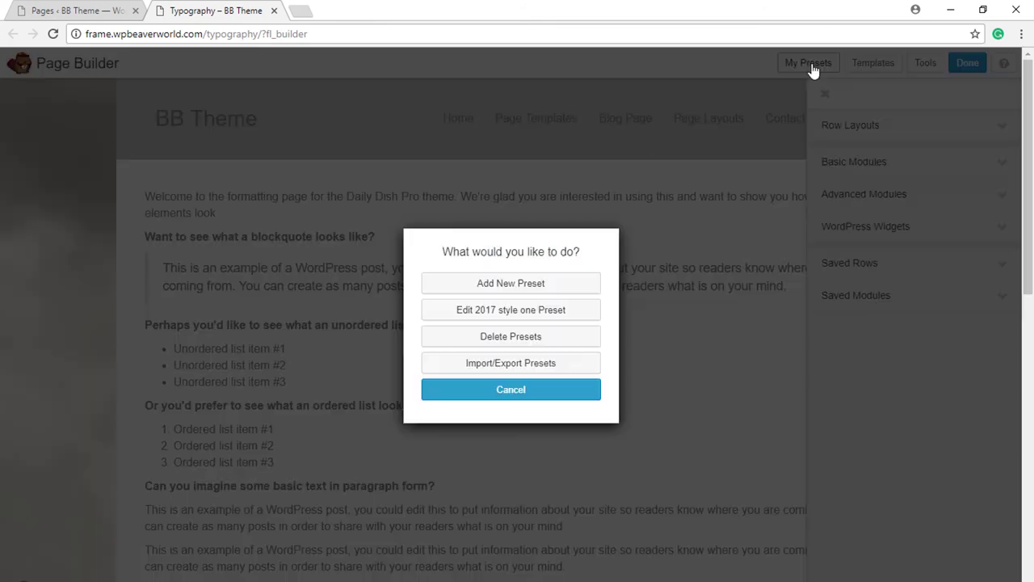
left_click(511, 365)
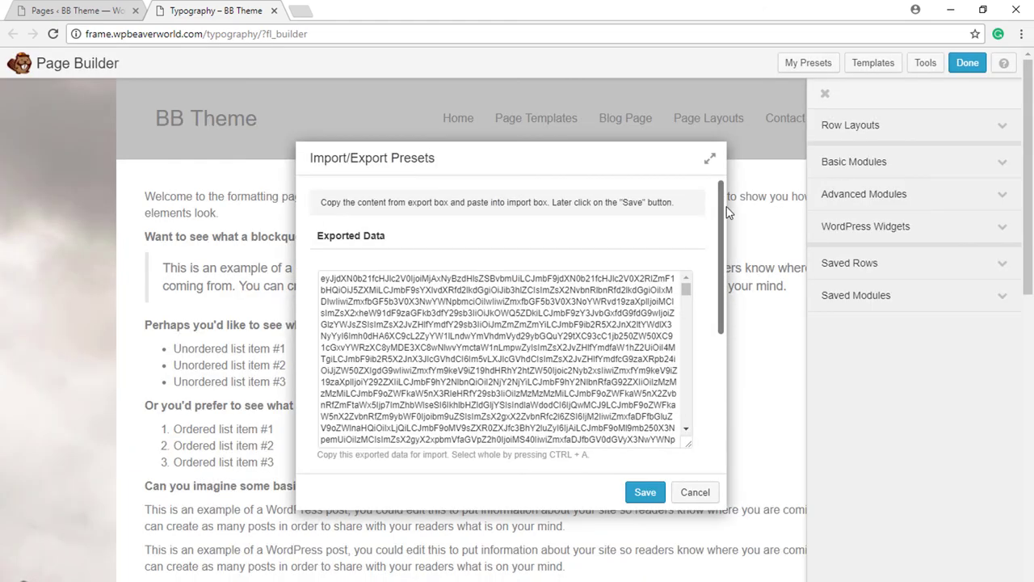
left_click_drag(723, 208, 747, 394)
left_click(436, 323)
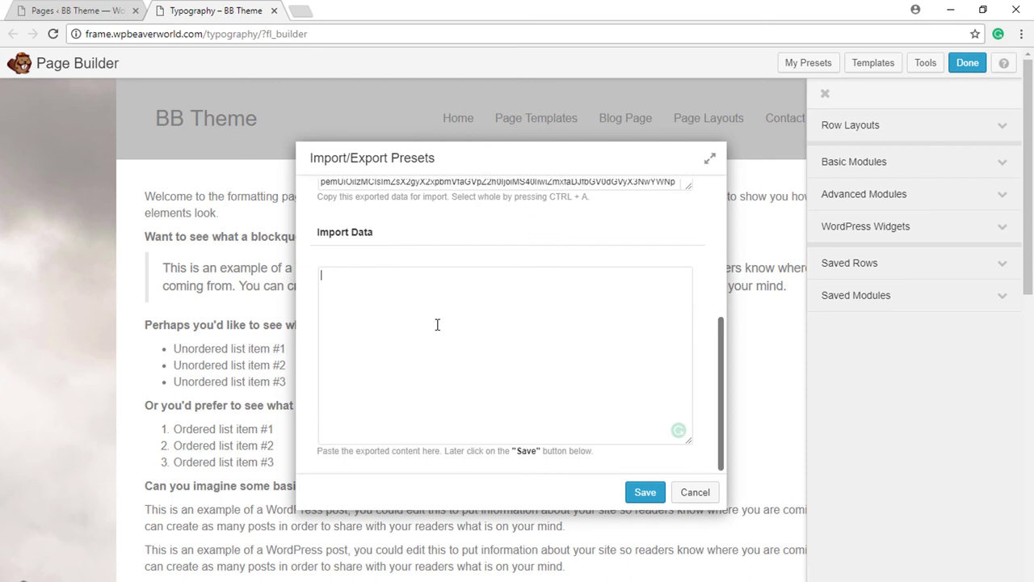
right_click(437, 326)
left_click(485, 417)
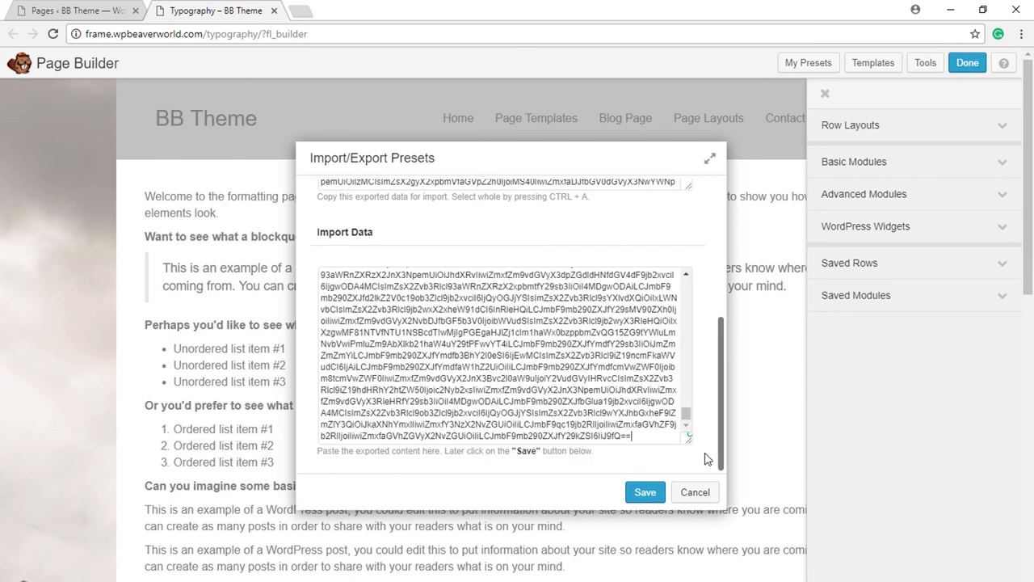
left_click(694, 491)
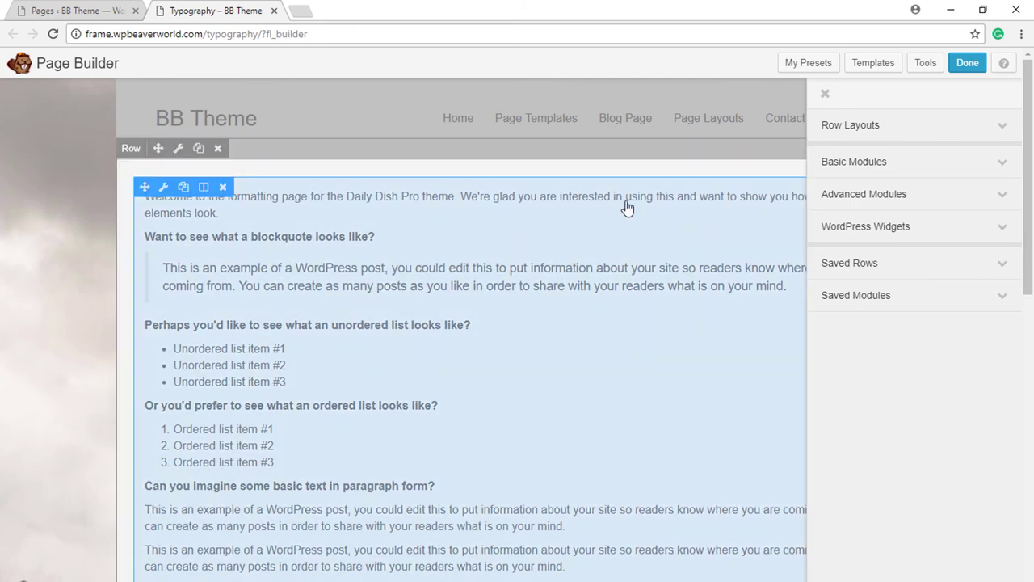